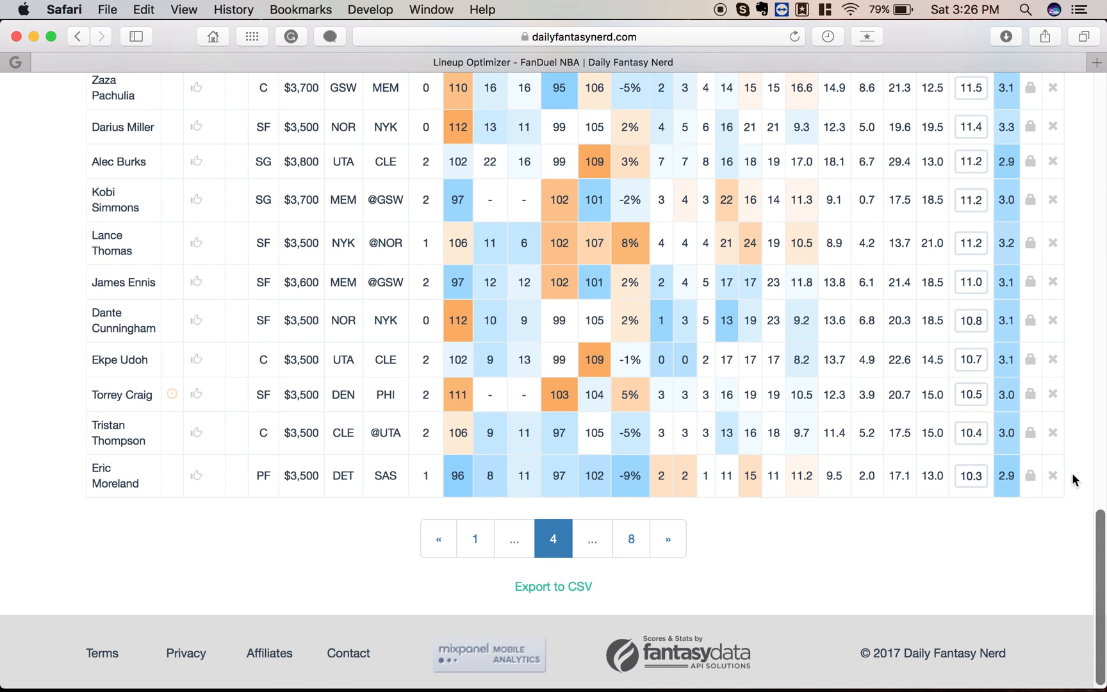
Step: Examine the FanDuel NBA player table from page 4 through page 7, including salaries, statistics and projections
drag(1069, 481, 90, 198)
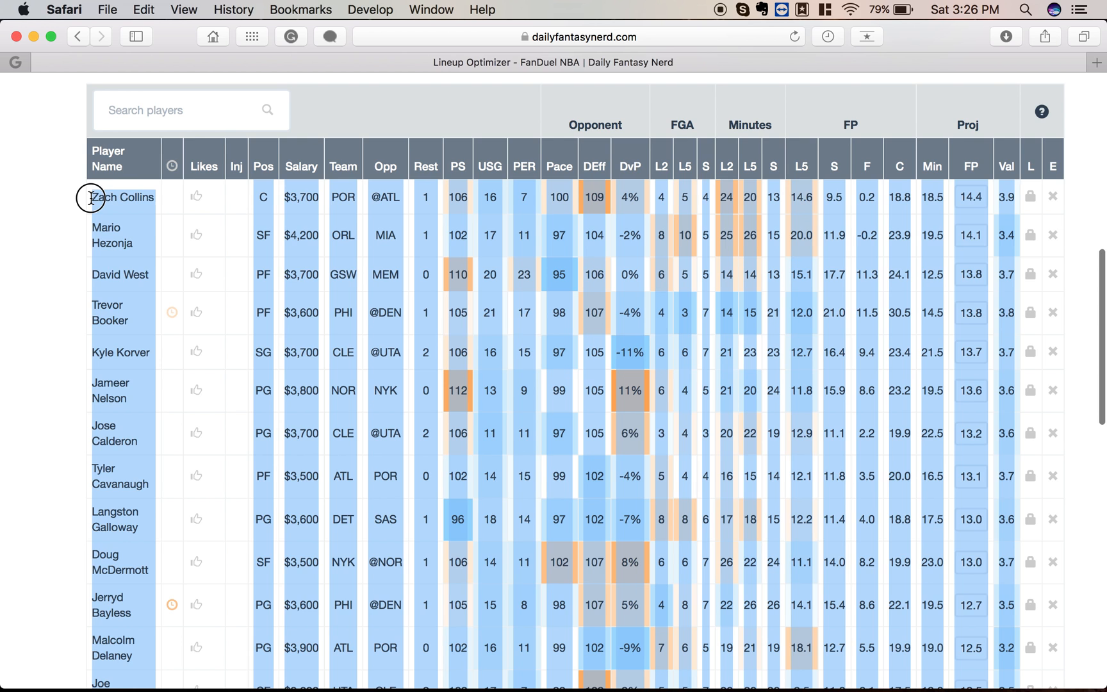
scroll(902, 554, down, 10)
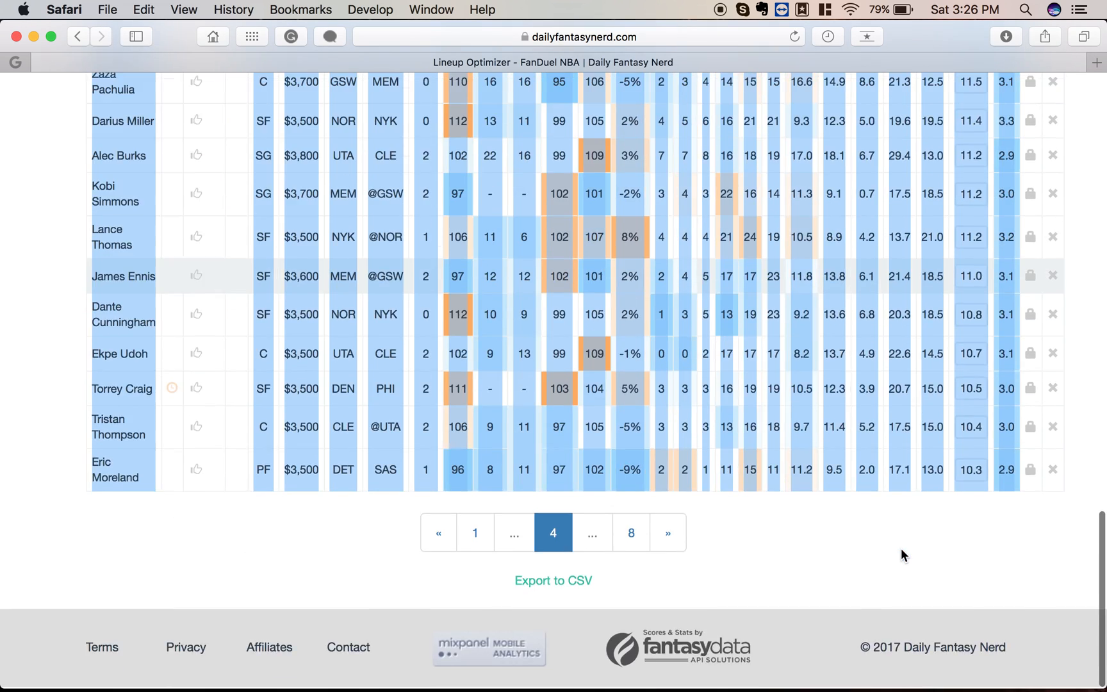
click(668, 536)
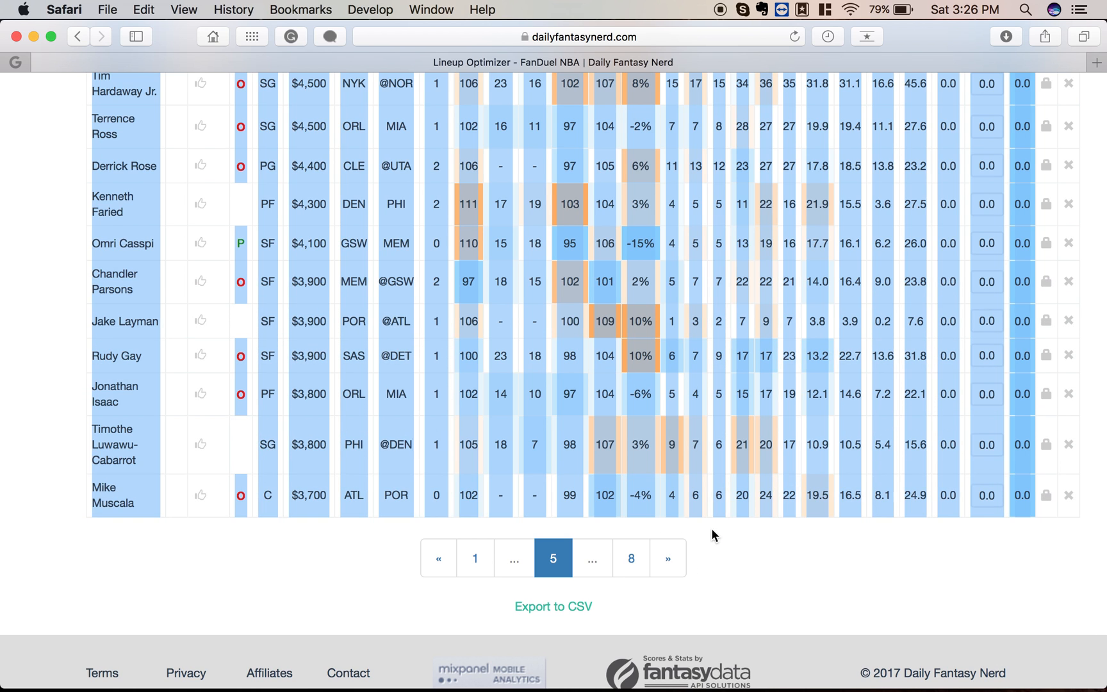
click(669, 560)
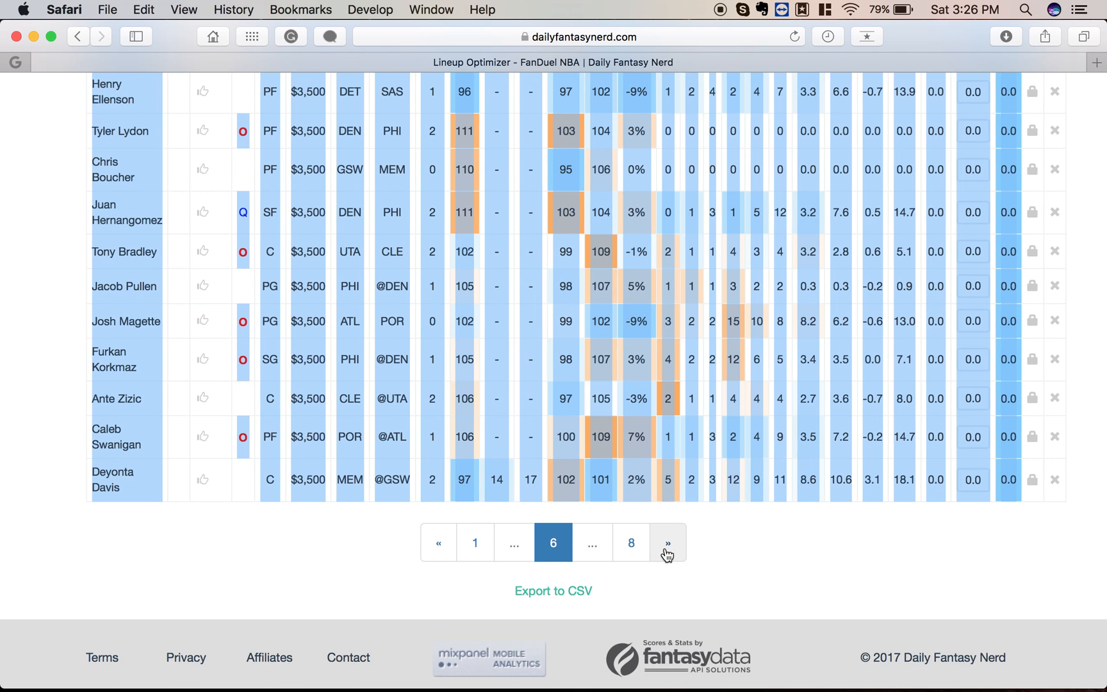
click(667, 543)
scroll(637, 455, down, 3)
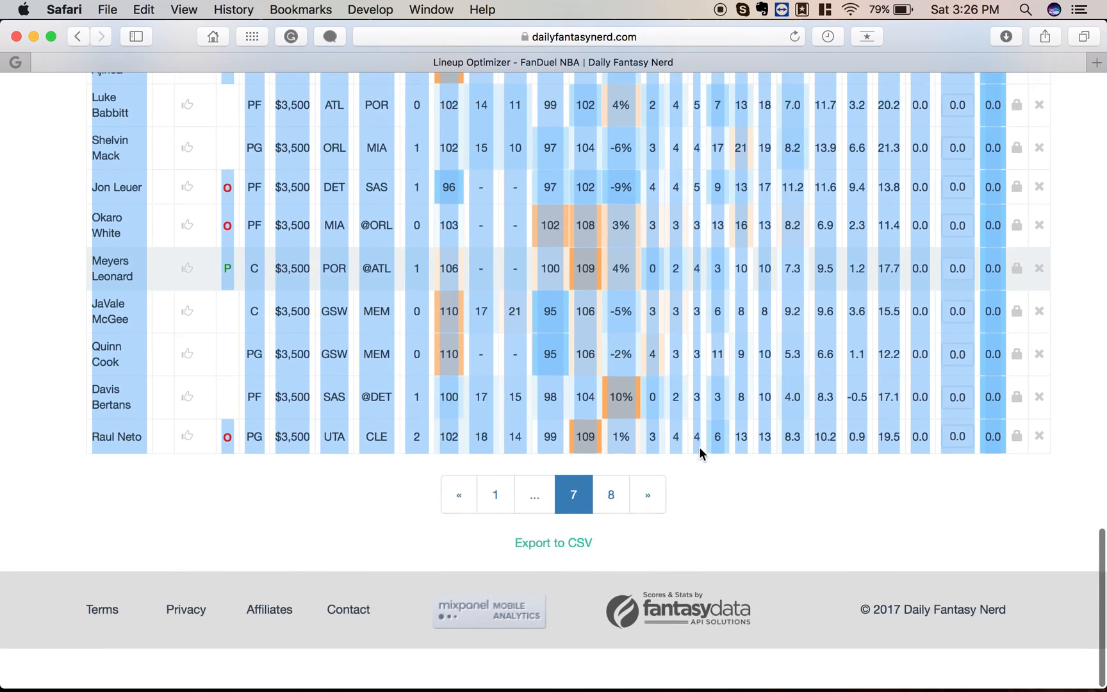
scroll(659, 306, up, 8)
scroll(660, 307, down, 10)
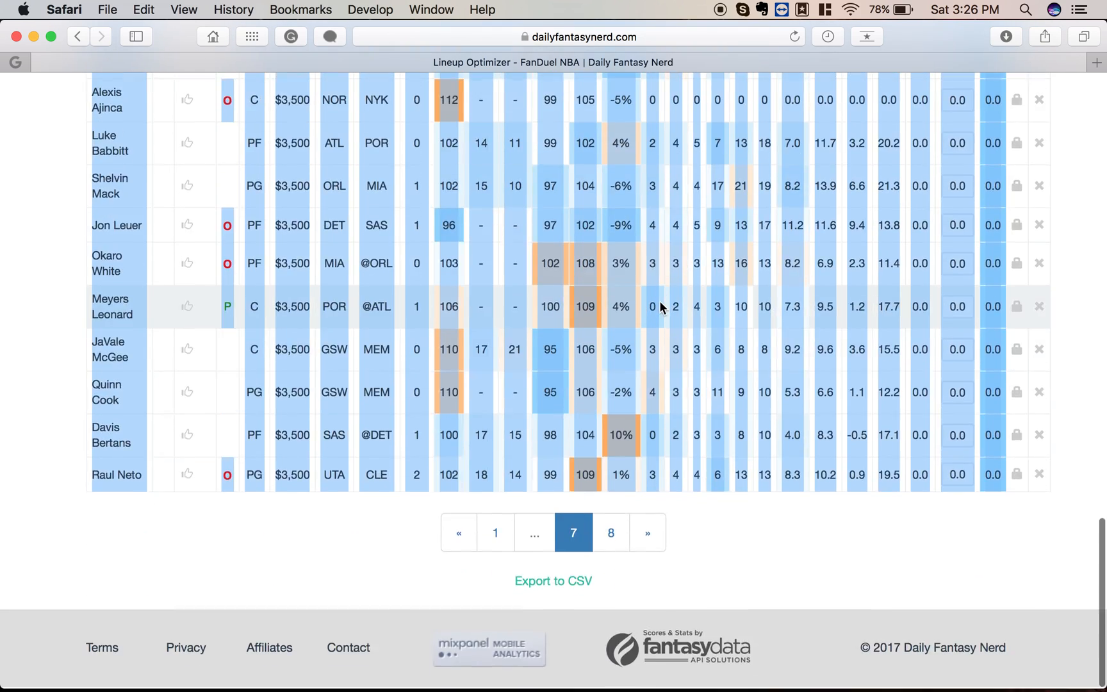
scroll(675, 215, up, 15)
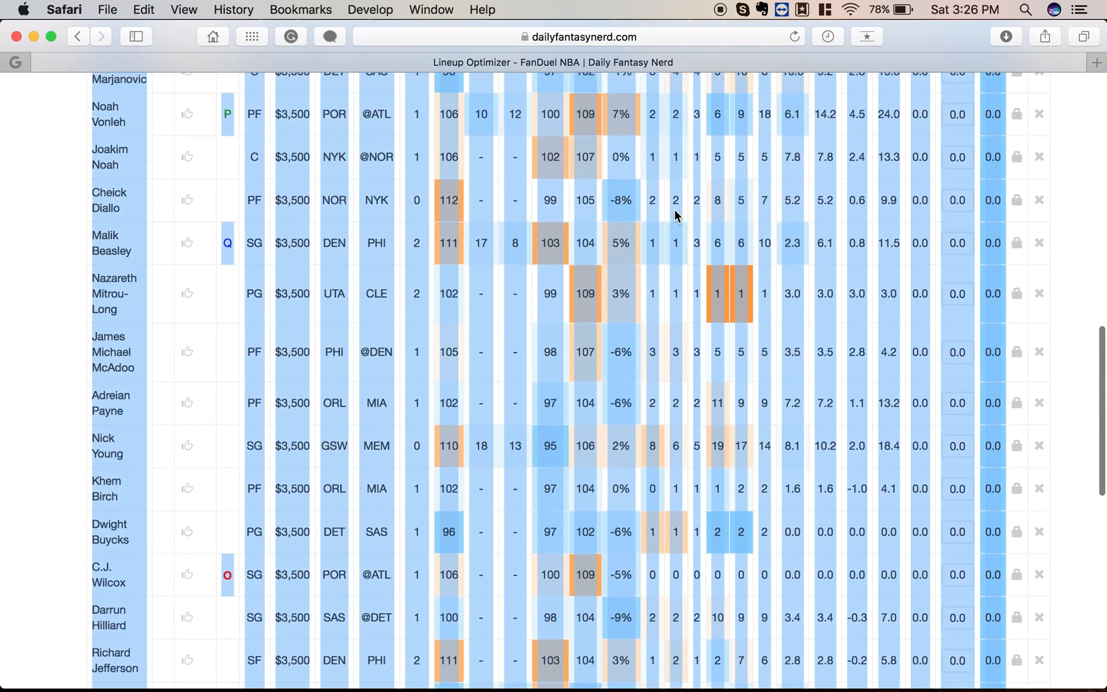
scroll(788, 257, down, 10)
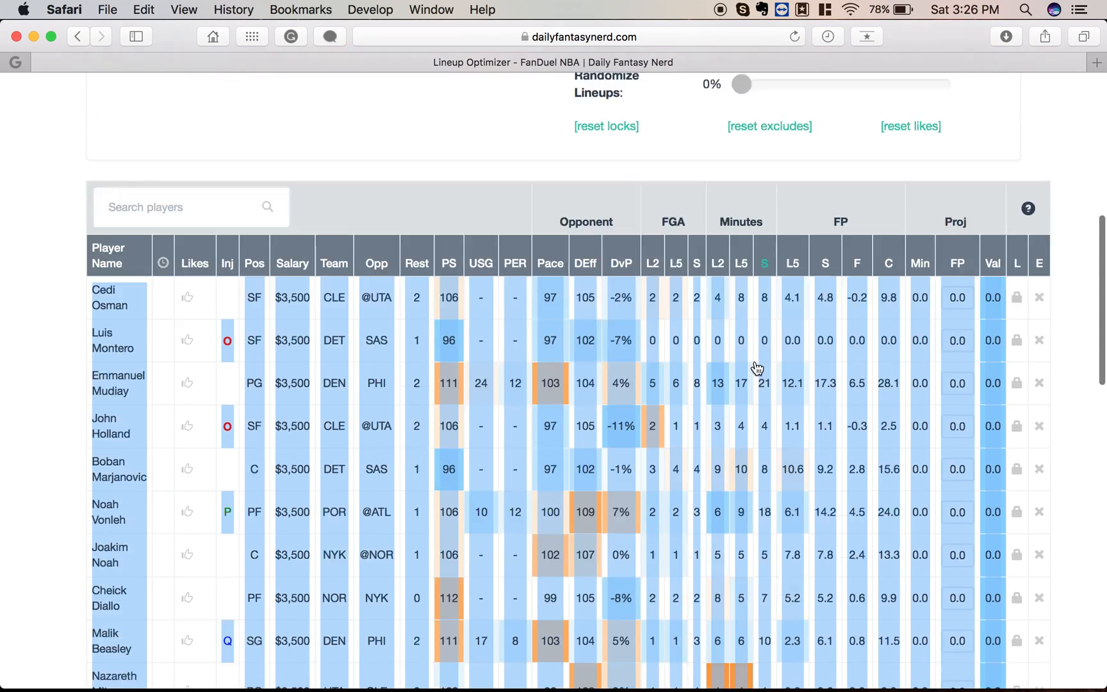
Step: Switch to the DFN NBA FD 12_30-3 spreadsheet in Numbers
mouse_move(1013, 666)
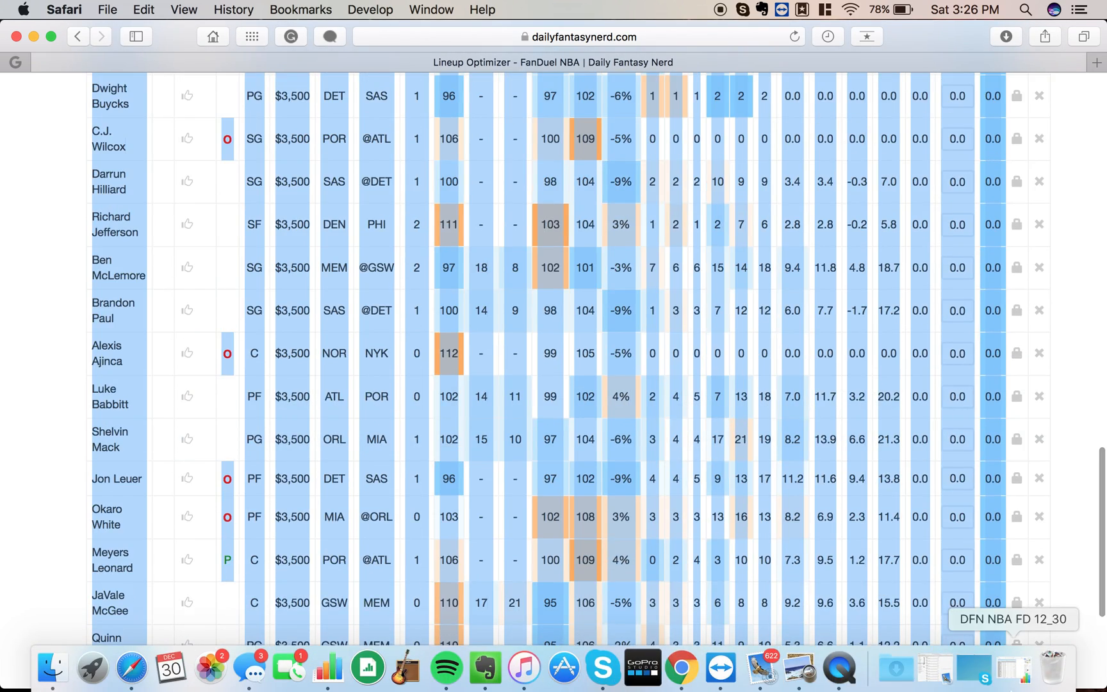
click(896, 666)
click(900, 611)
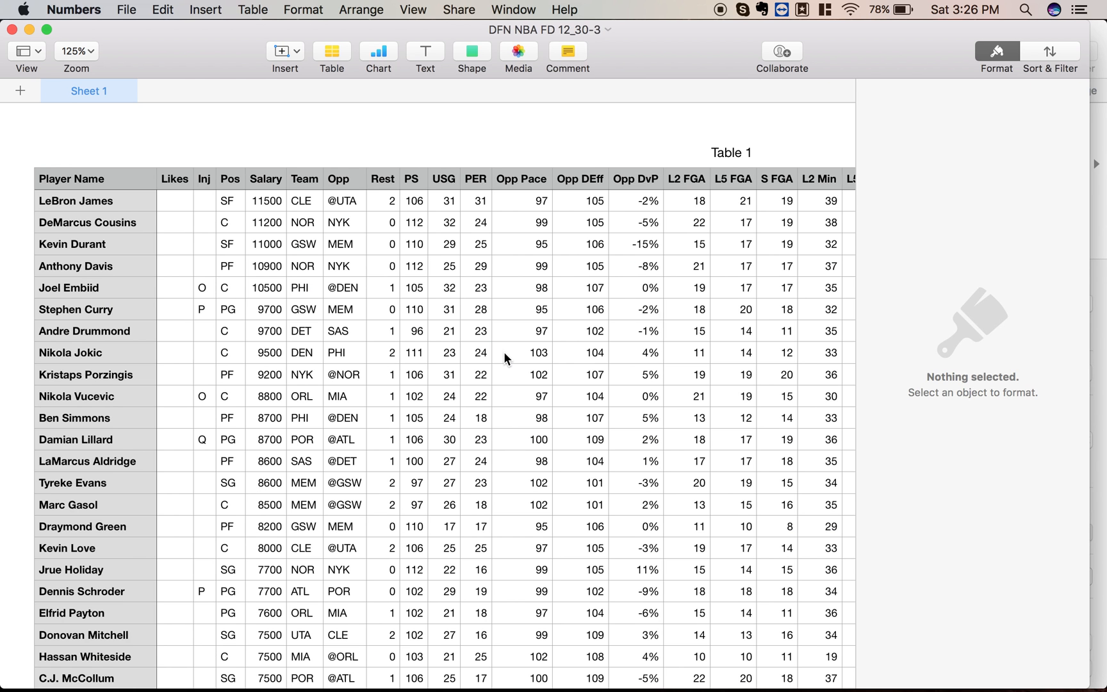
Step: Delete the Likes, Inj, PS, PER, Opp DEff, three FGA, L2 Min, S Min, Floor FP, Ceil FP, three Proj and three Actual columns
click(132, 184)
click(172, 121)
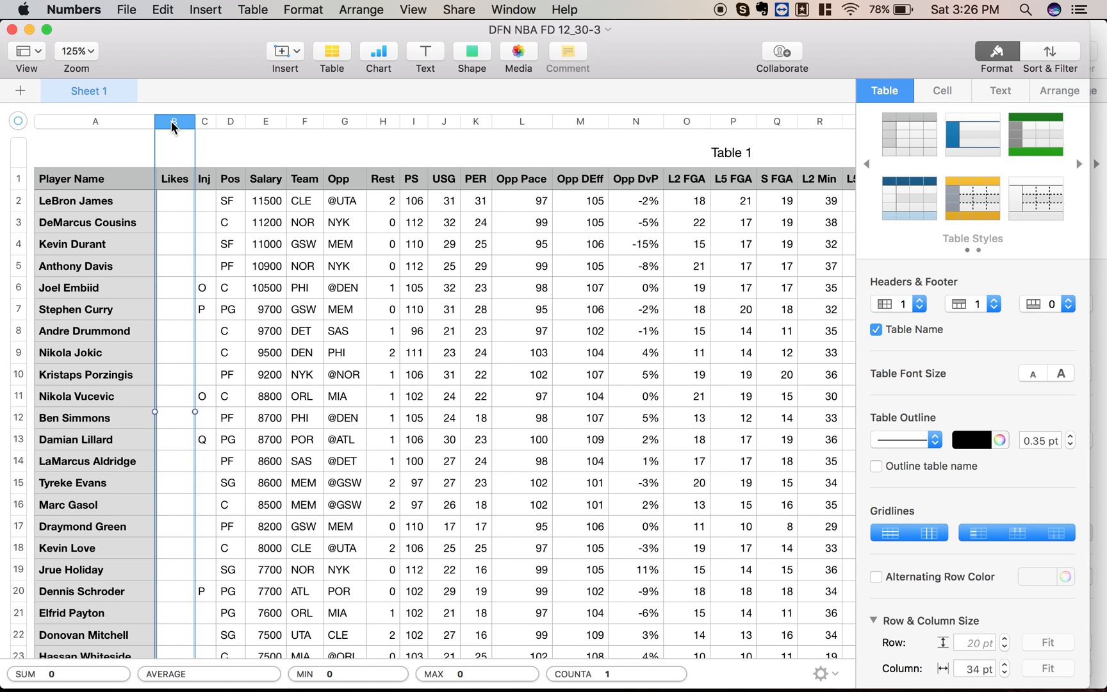
shift+click(203, 122)
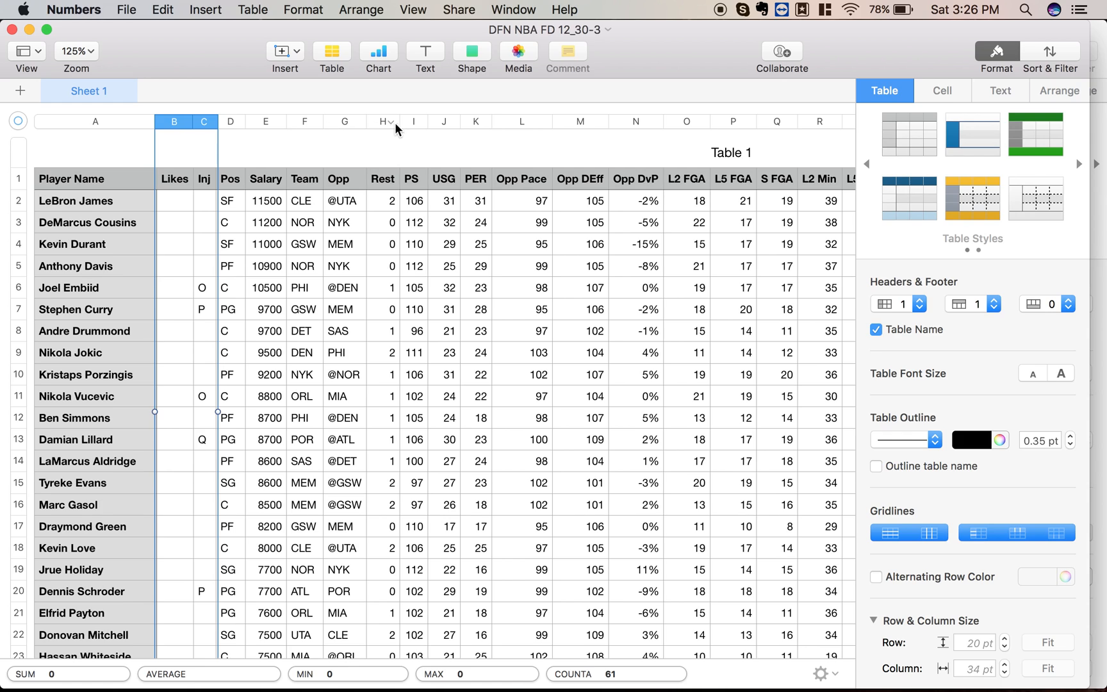
super+click(414, 122)
super+click(473, 121)
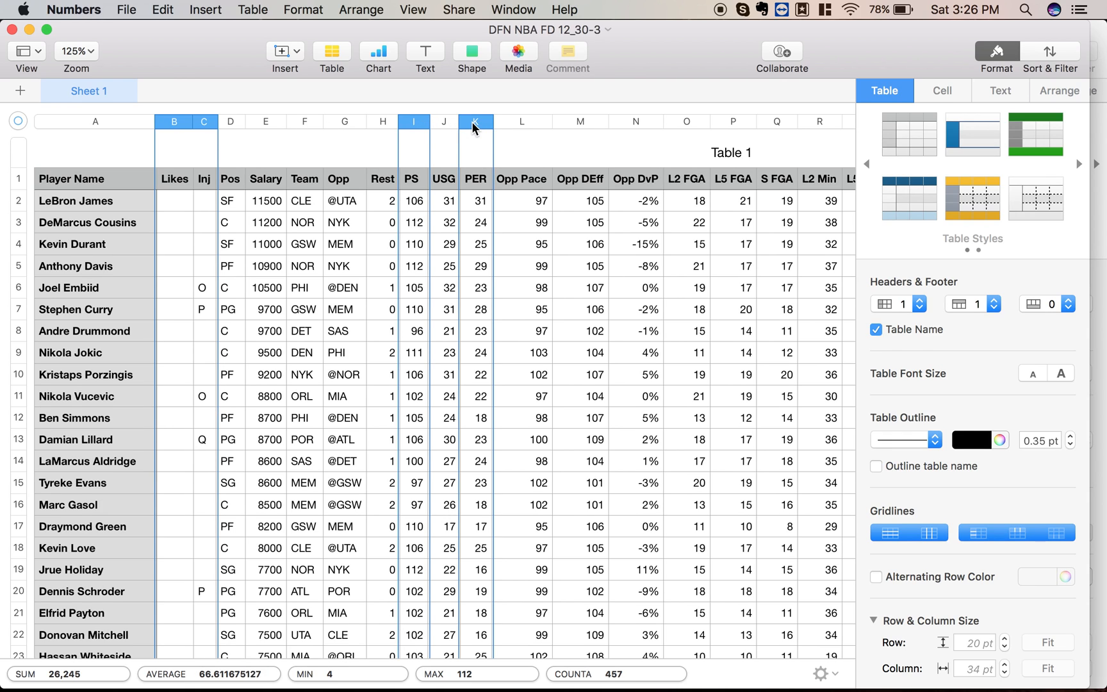
super+click(576, 121)
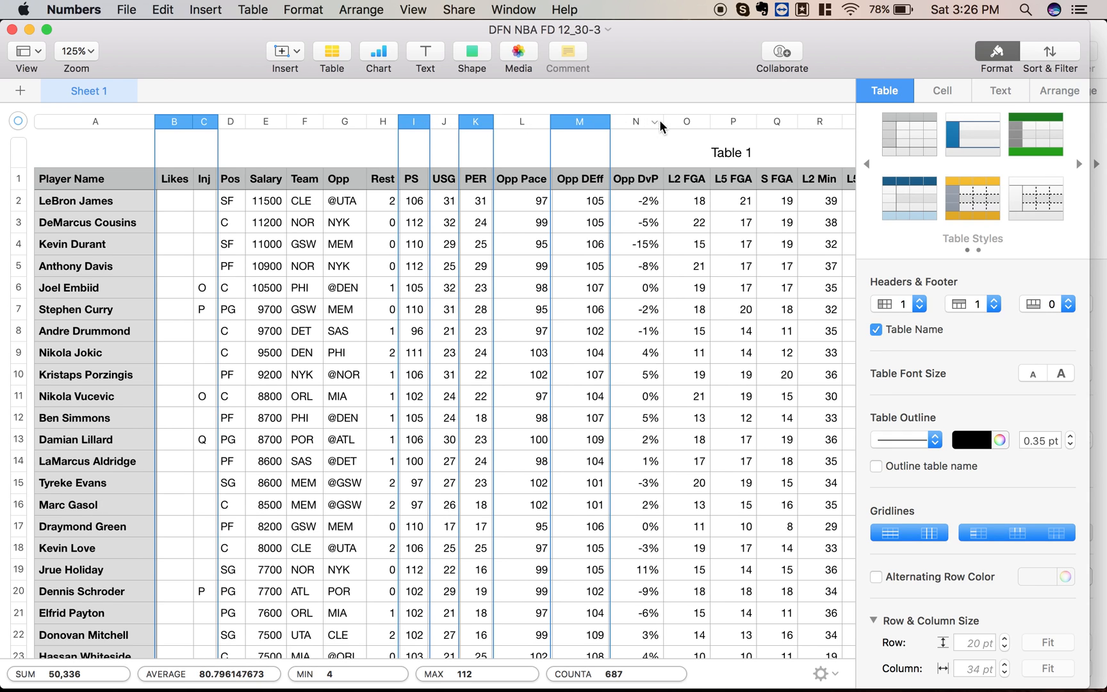
super+click(685, 122)
super+click(731, 122)
super+click(770, 122)
scroll(770, 118, right, 2)
scroll(769, 118, right, 4)
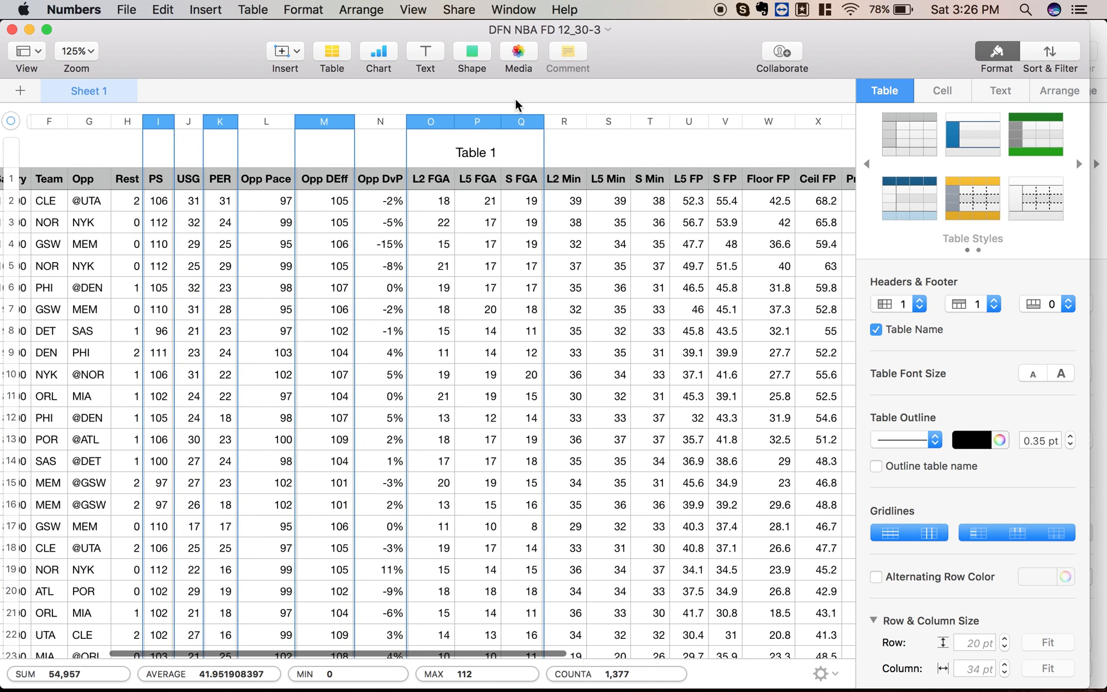
super+click(561, 123)
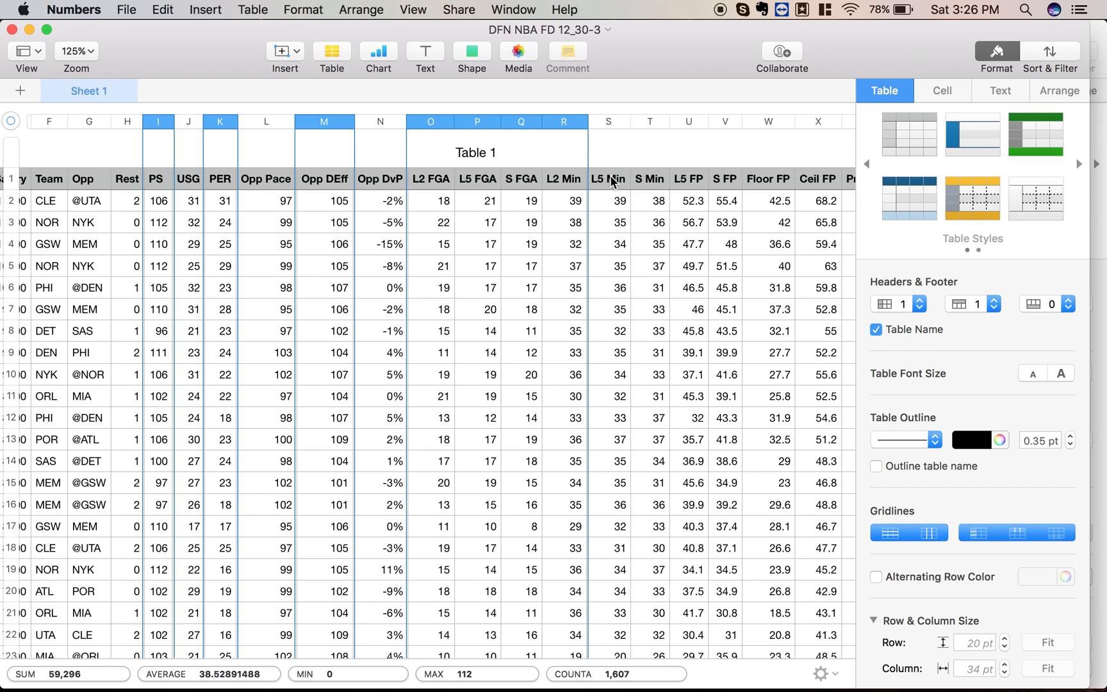
super+click(649, 124)
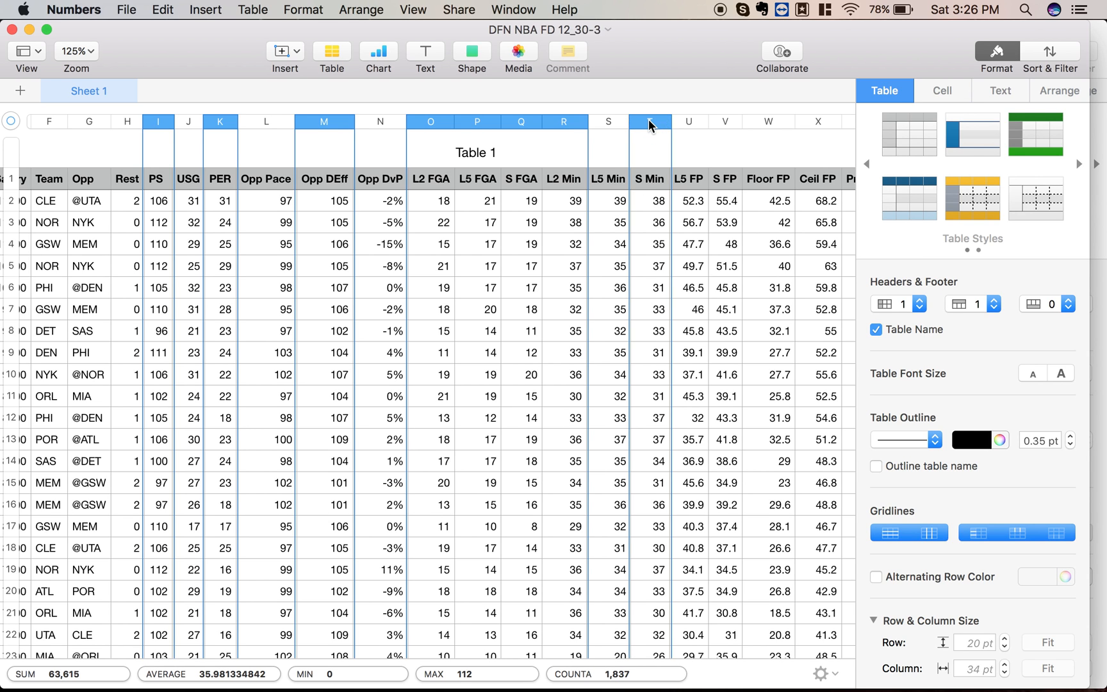
scroll(649, 126, right, 3)
scroll(648, 125, right, 1)
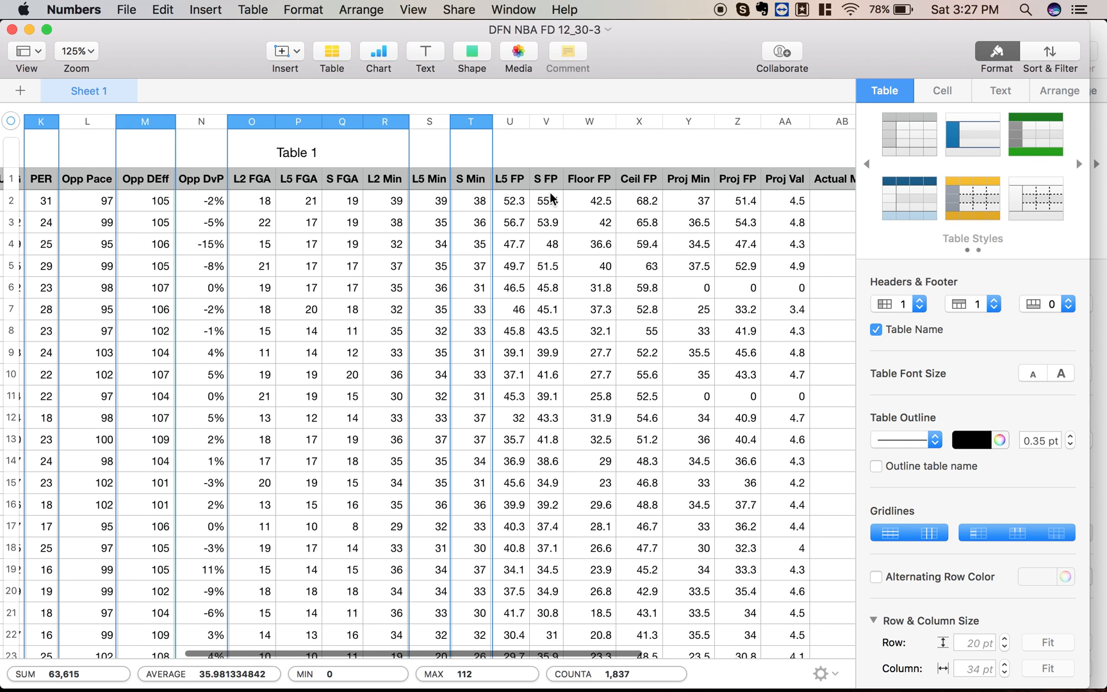
super+click(588, 122)
super+click(636, 124)
scroll(636, 126, right, 3)
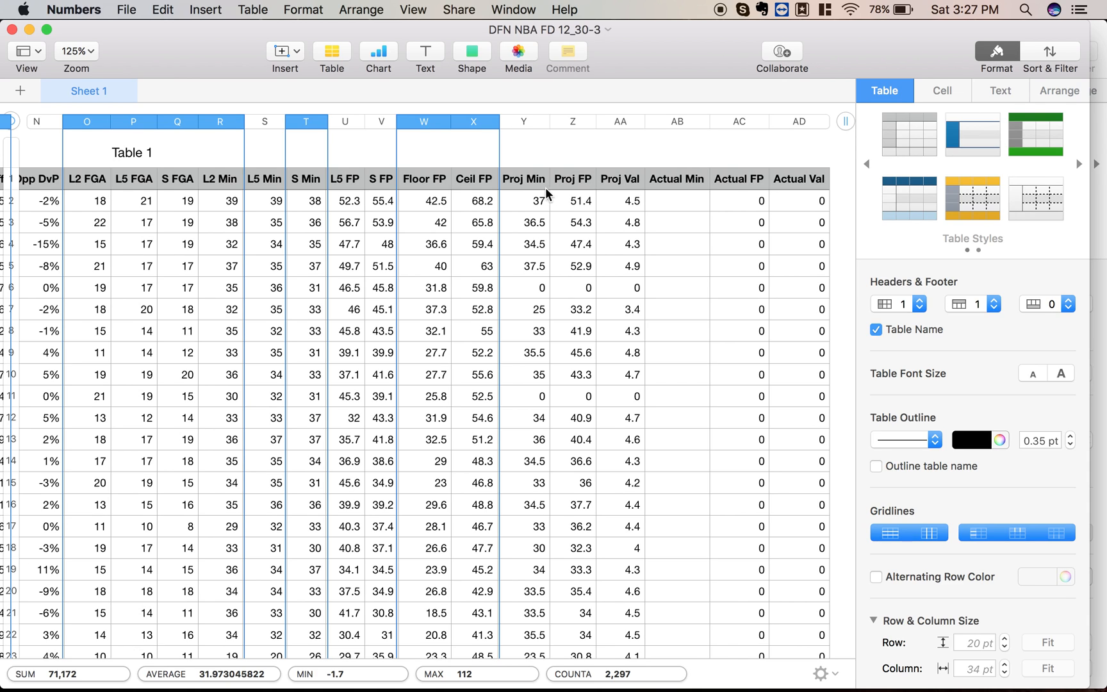
super+click(531, 121)
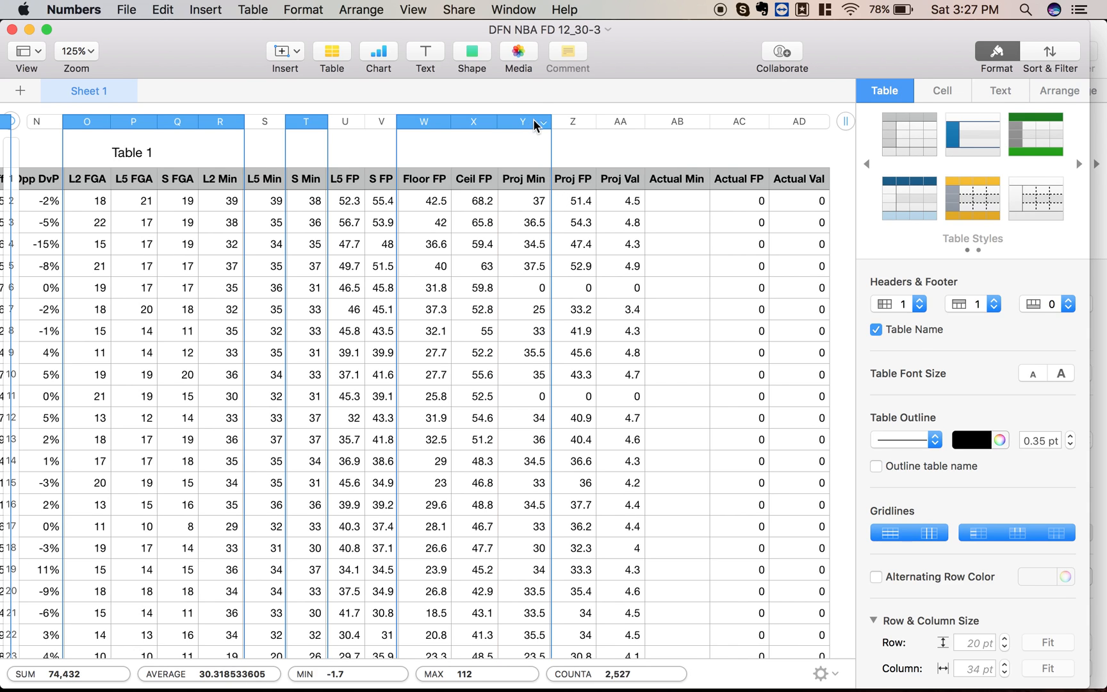
super+click(570, 120)
super+click(620, 121)
super+click(672, 122)
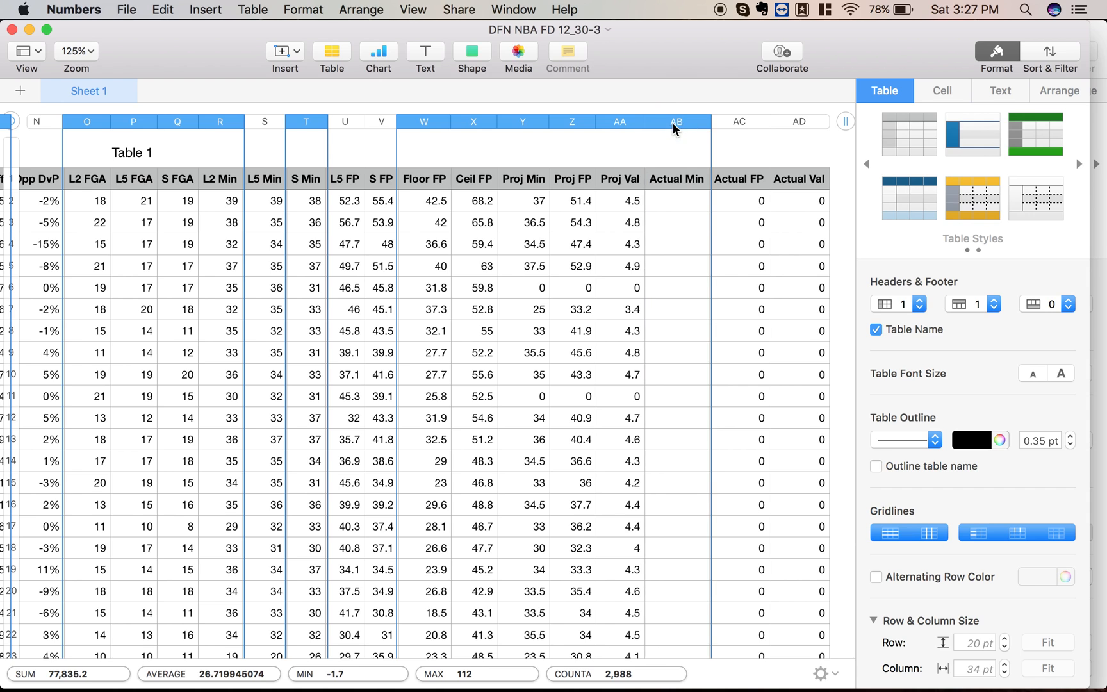
super+click(740, 125)
super+click(795, 123)
scroll(794, 123, right, 5)
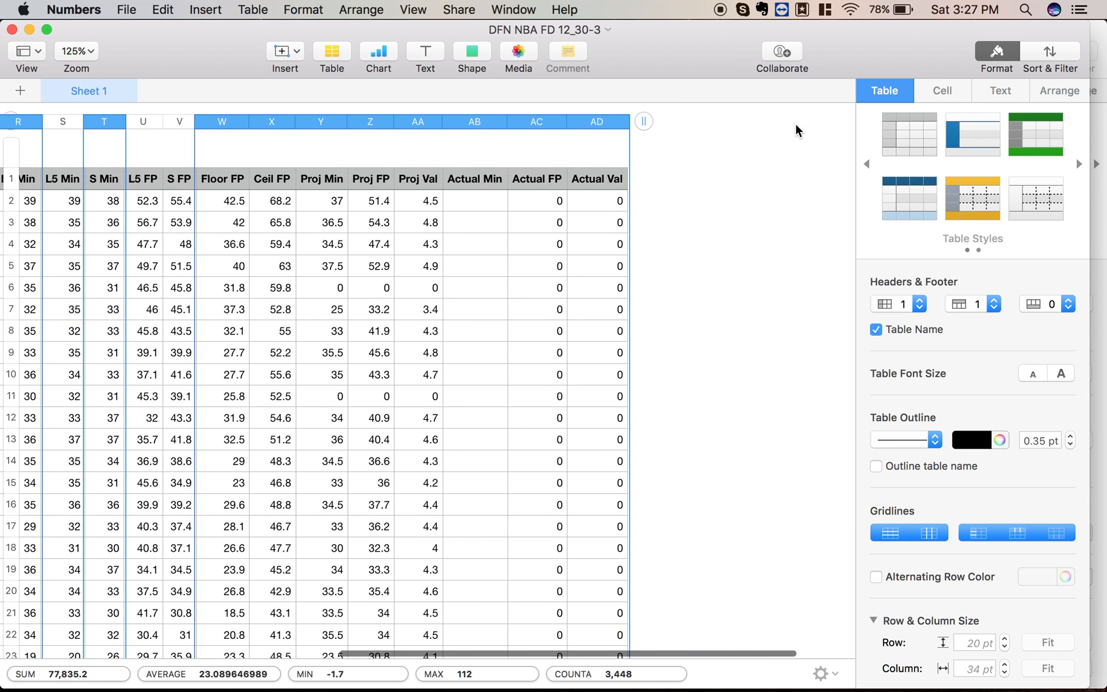
click(560, 122)
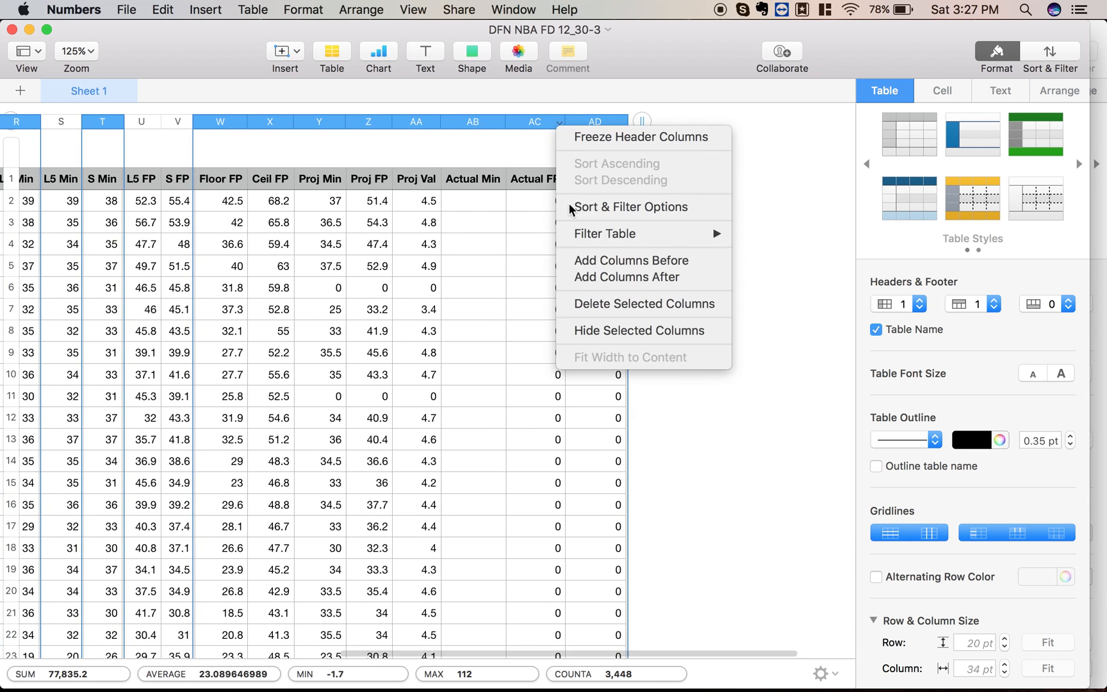
click(579, 304)
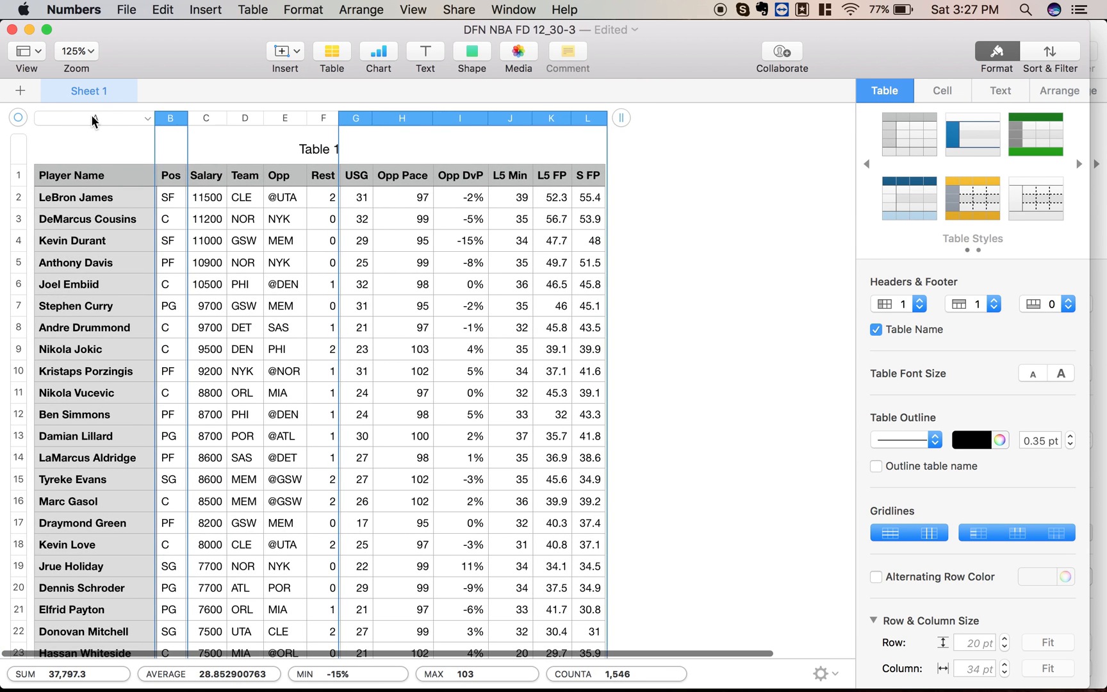
Step: Copy all remaining columns of the player table and create a new spreadsheet from the FanDuel Ver. 21 template
click(93, 117)
key(super+a)
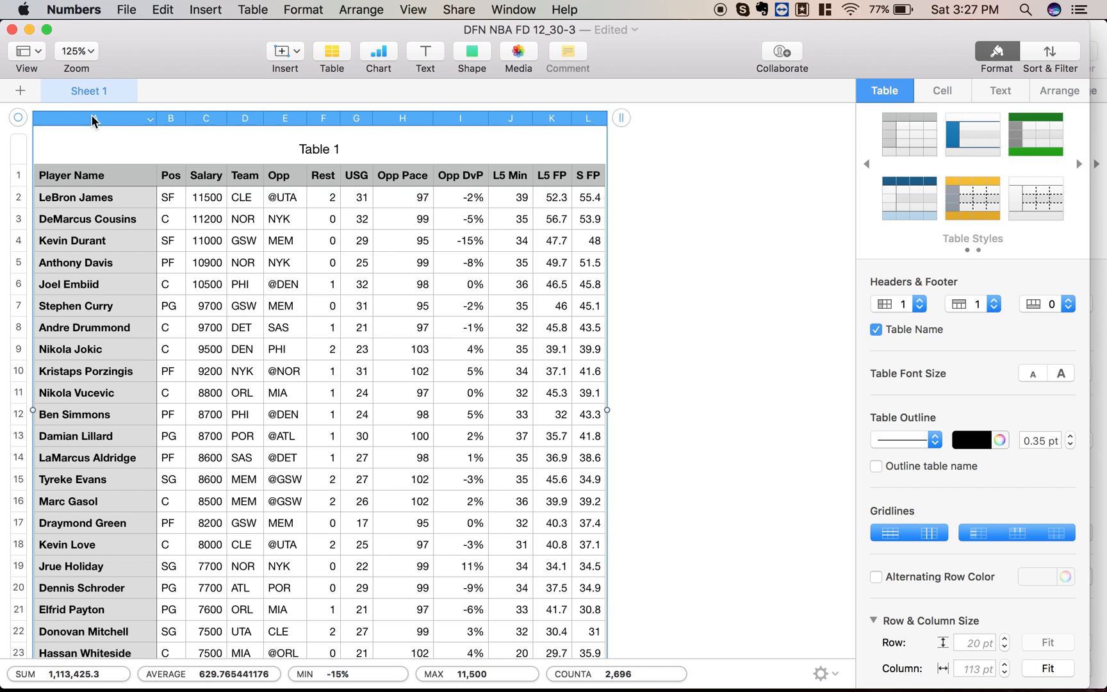
click(126, 9)
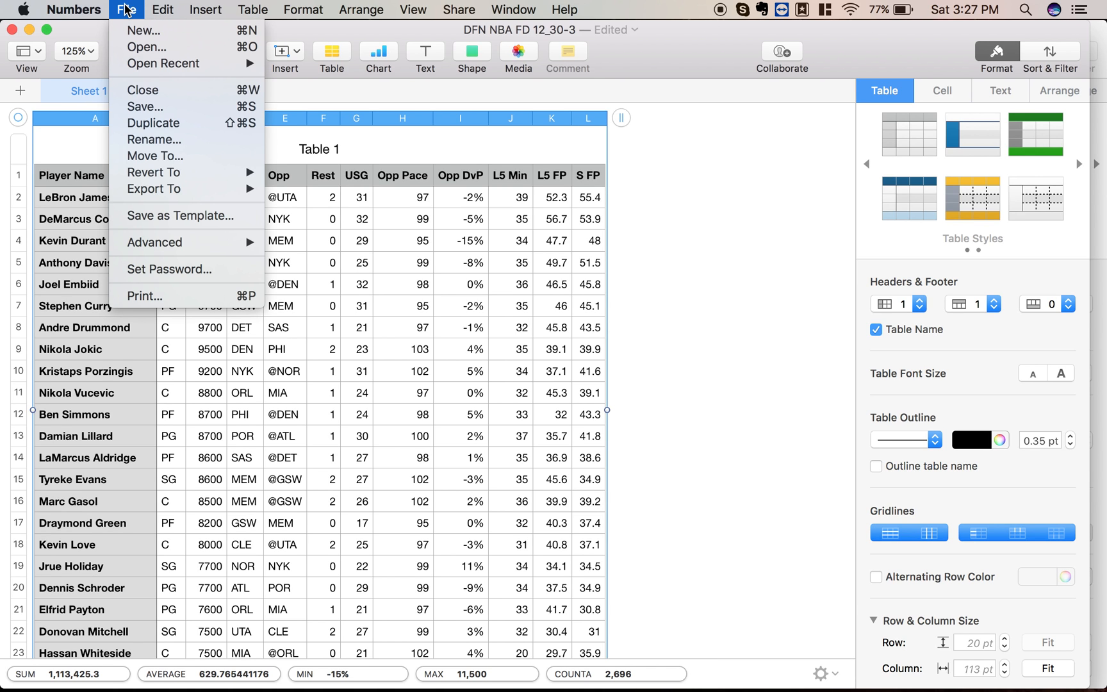
click(131, 31)
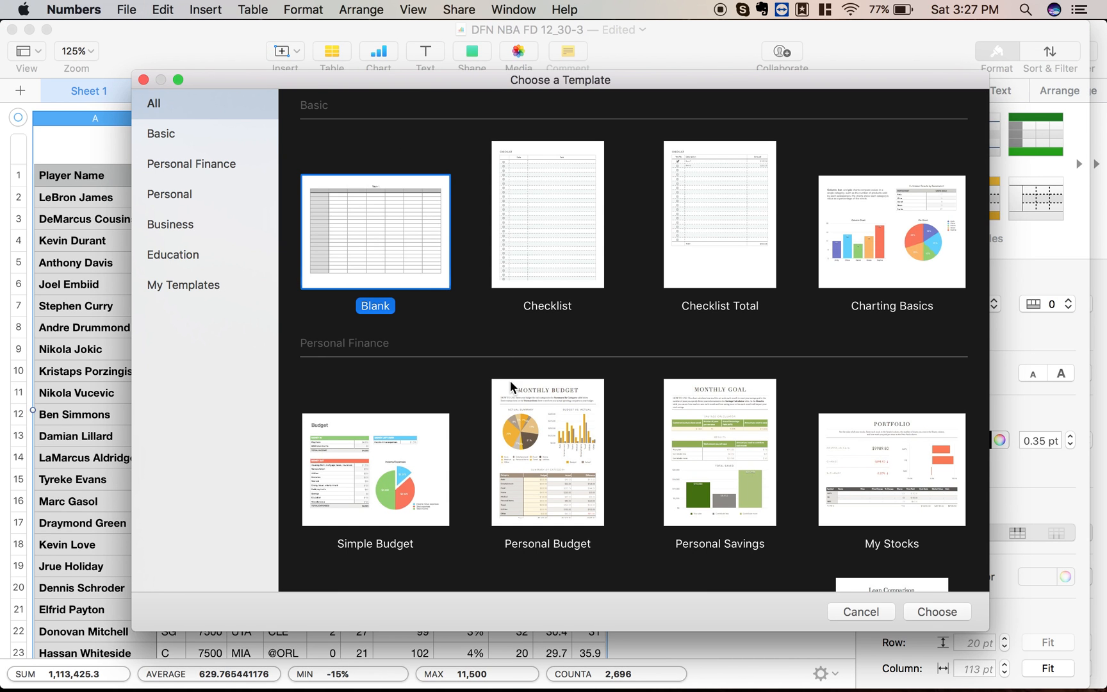
scroll(509, 381, down, 10)
scroll(510, 384, down, 10)
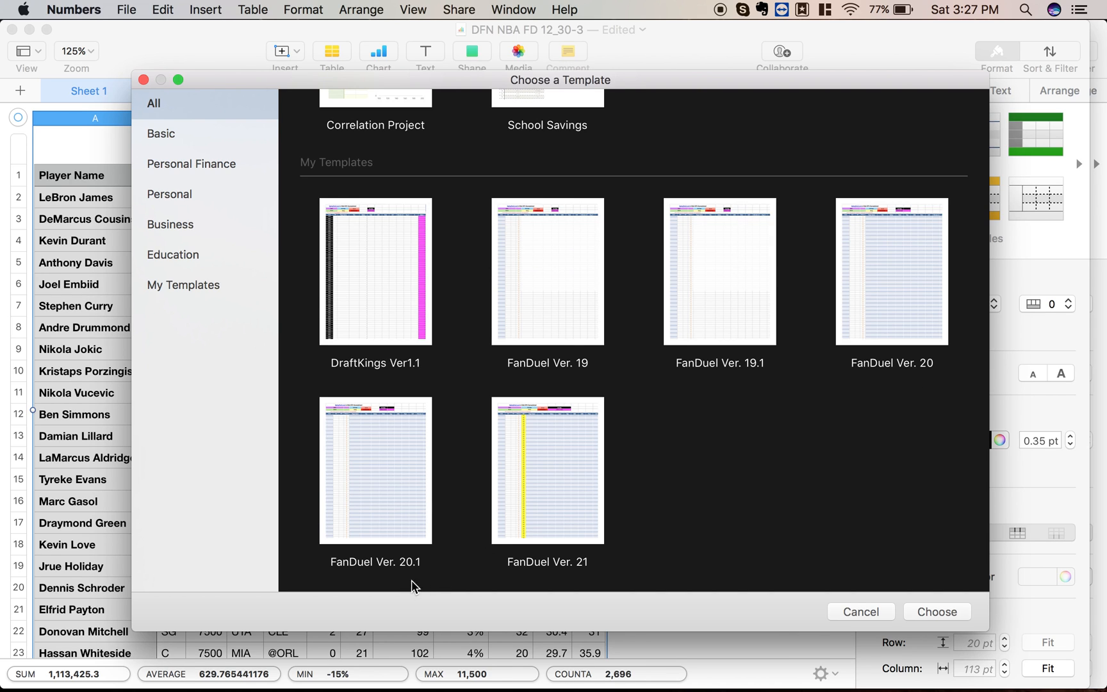
click(579, 448)
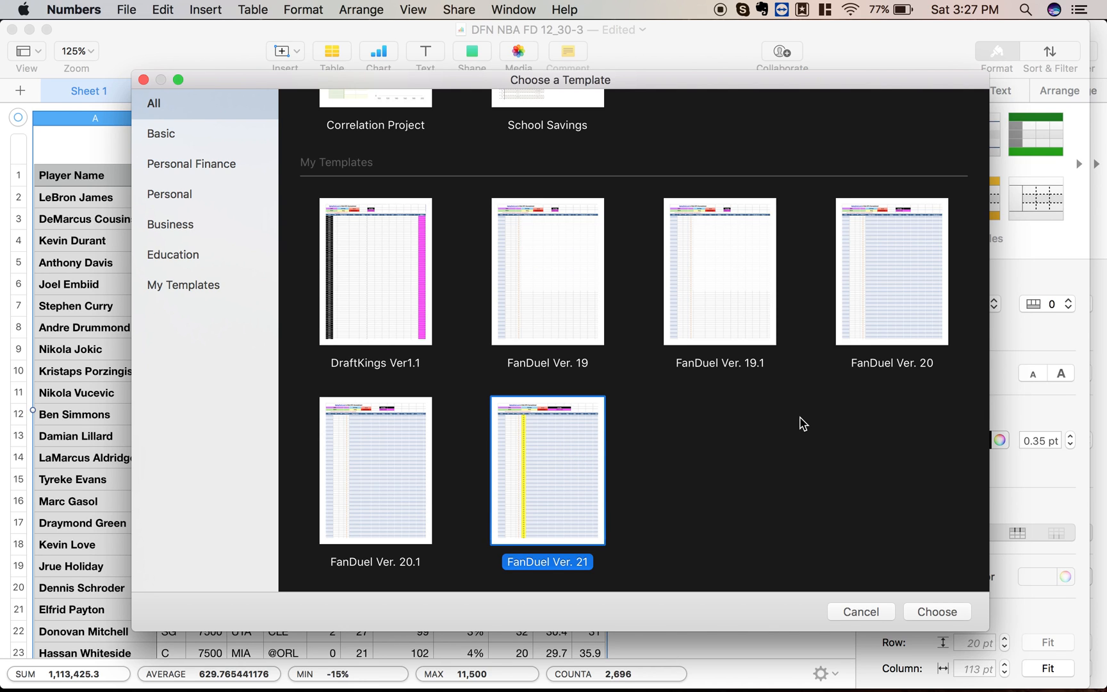
double_click(587, 467)
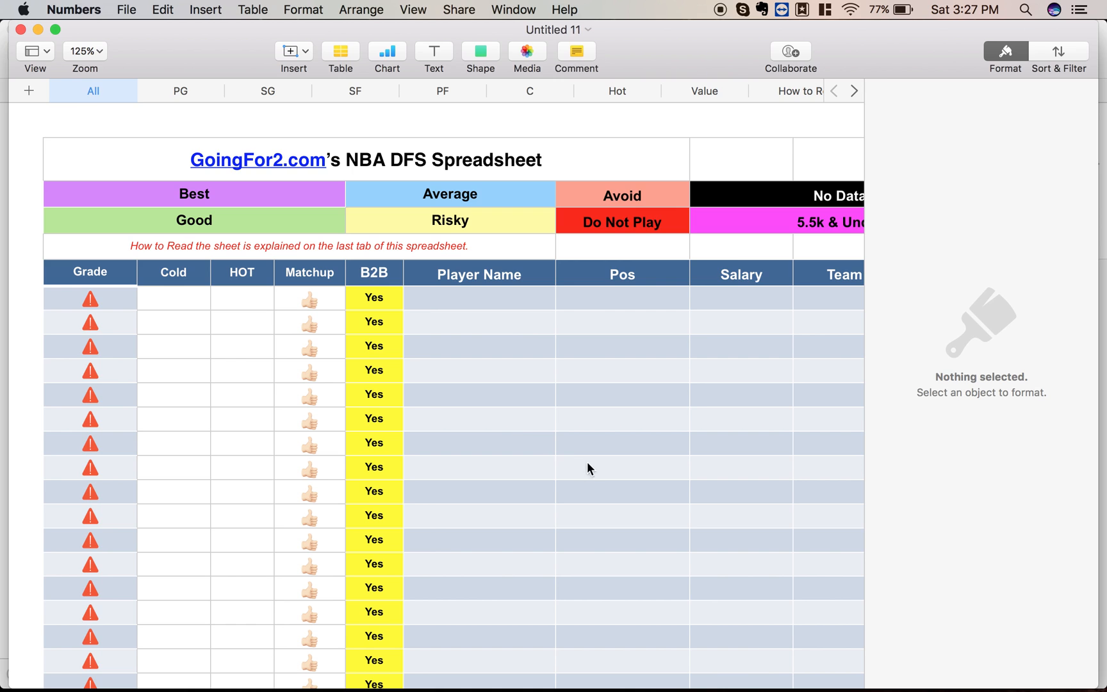
Step: Paste the player data starting at the first Player Name cell of the All sheet and delete the duplicate header row 6
click(486, 295)
key(super+v)
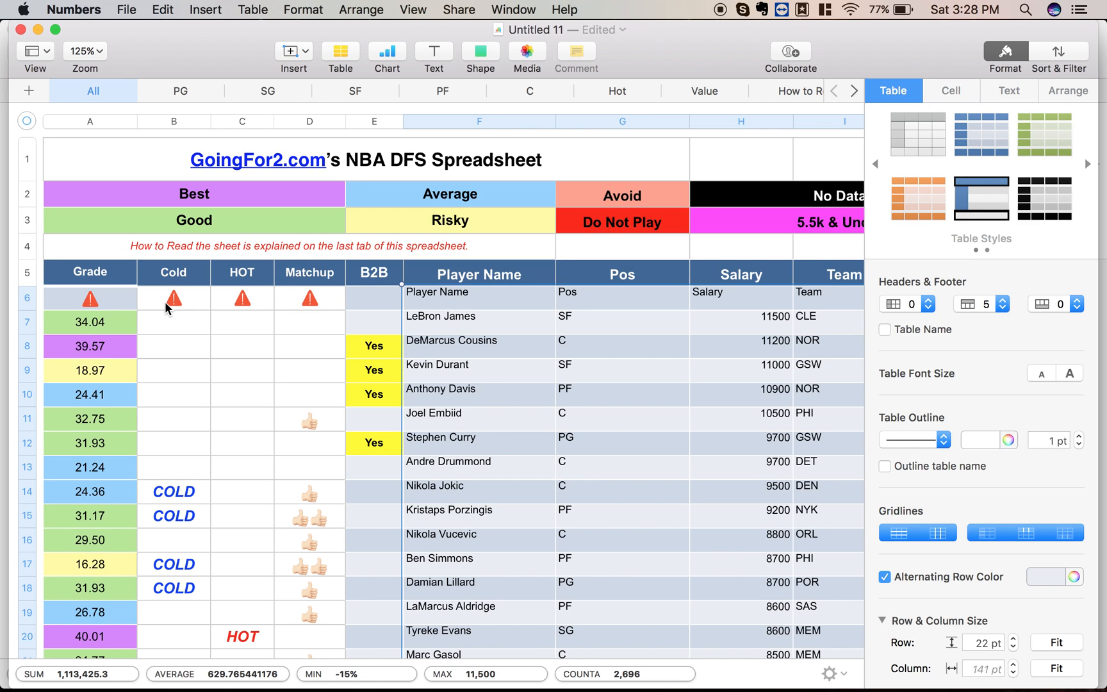
click(35, 299)
click(42, 303)
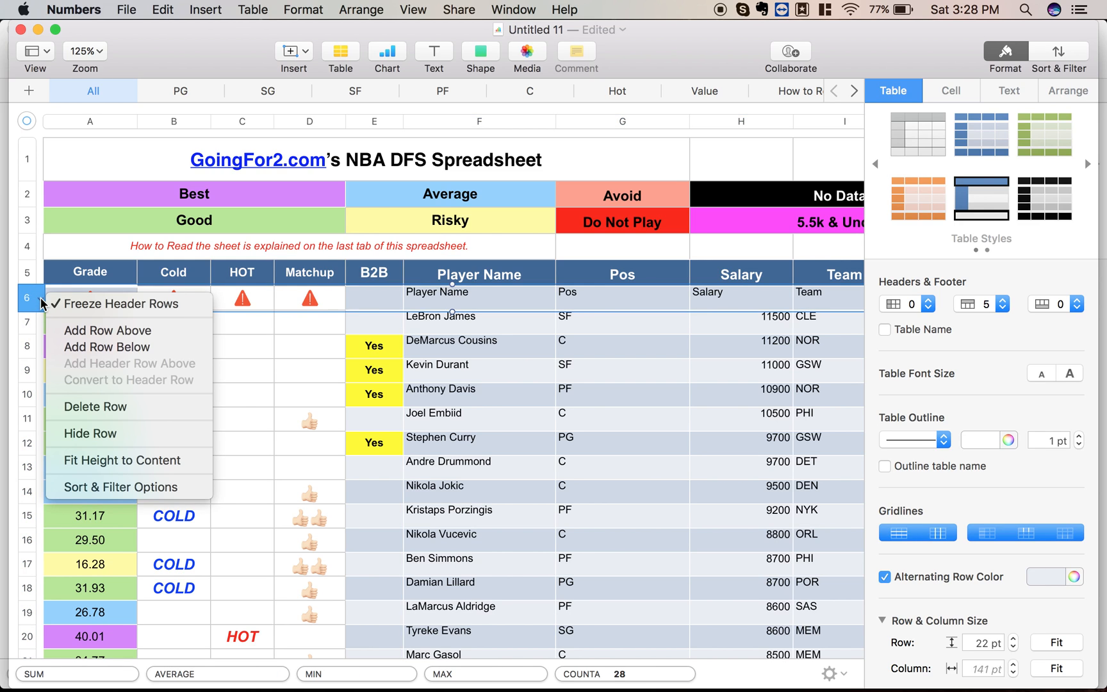
click(72, 408)
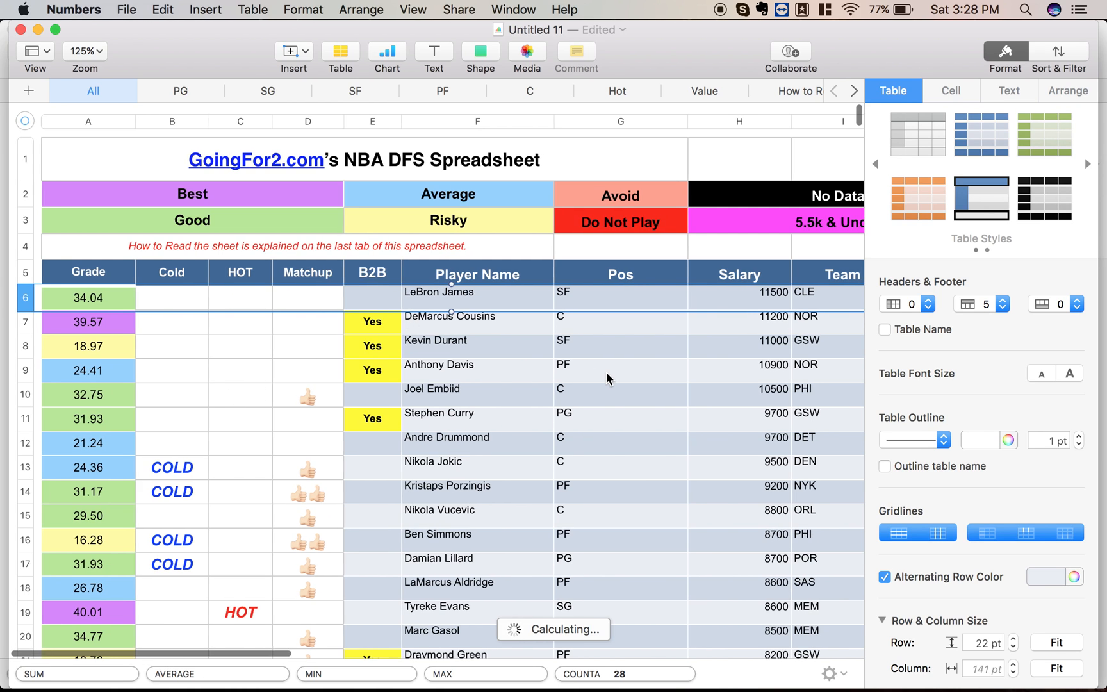
Step: Review the formula of the first player's calculated Salary score in cell U6 and the source salary cell it references
scroll(606, 378, right, 5)
scroll(607, 378, right, 10)
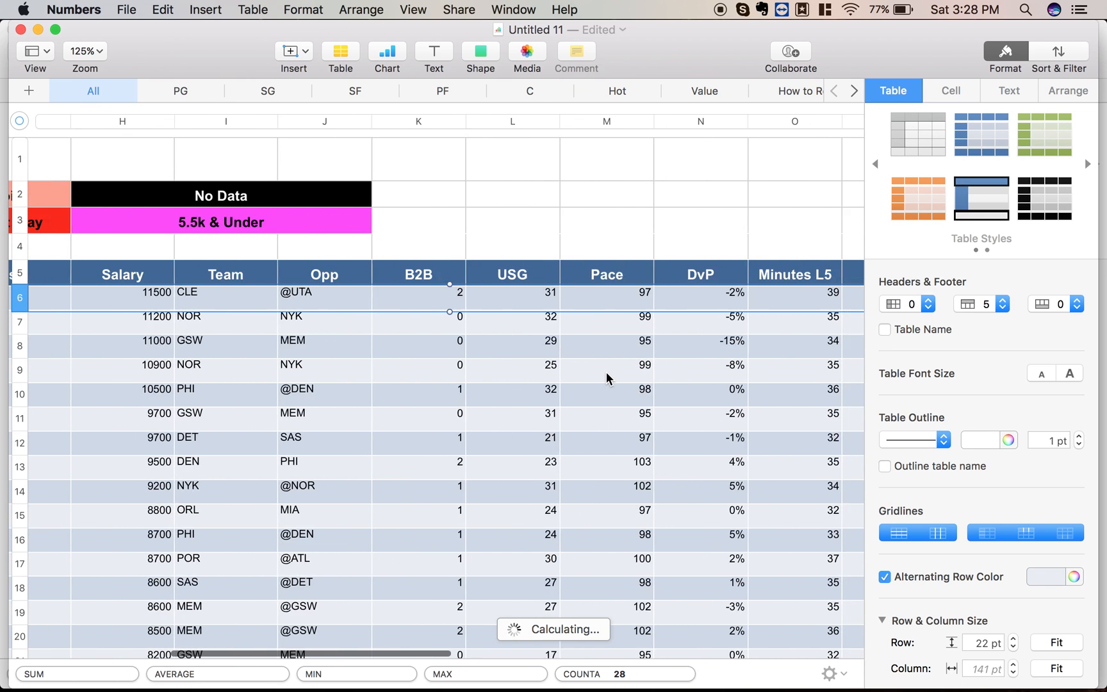
scroll(607, 377, right, 6)
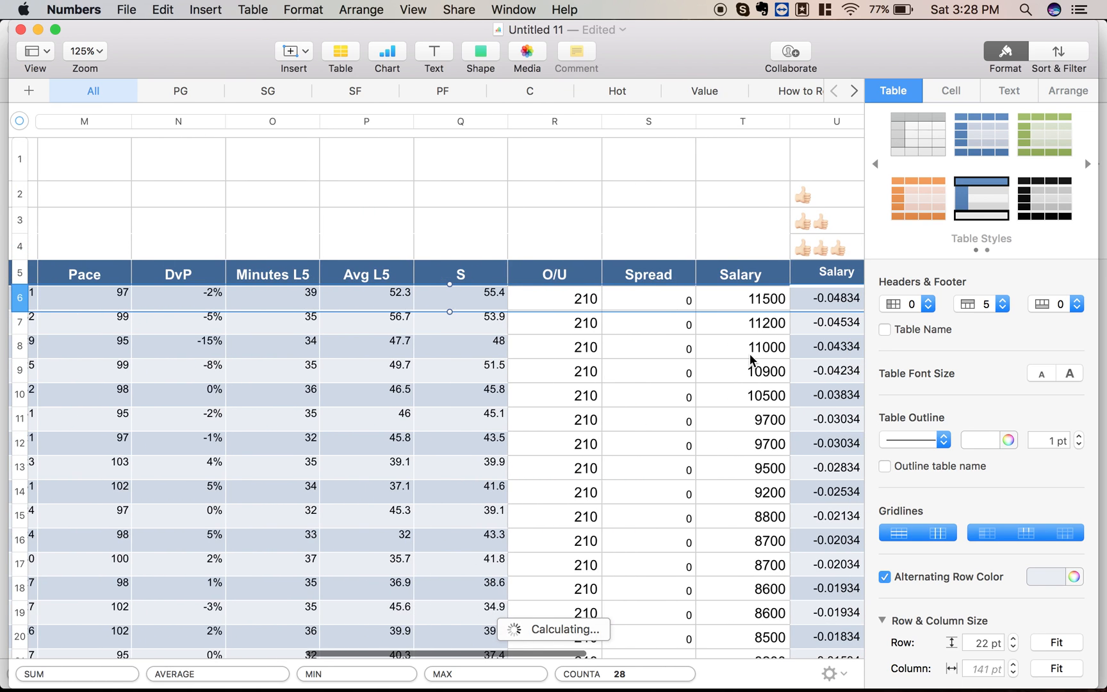
scroll(605, 370, right, 2)
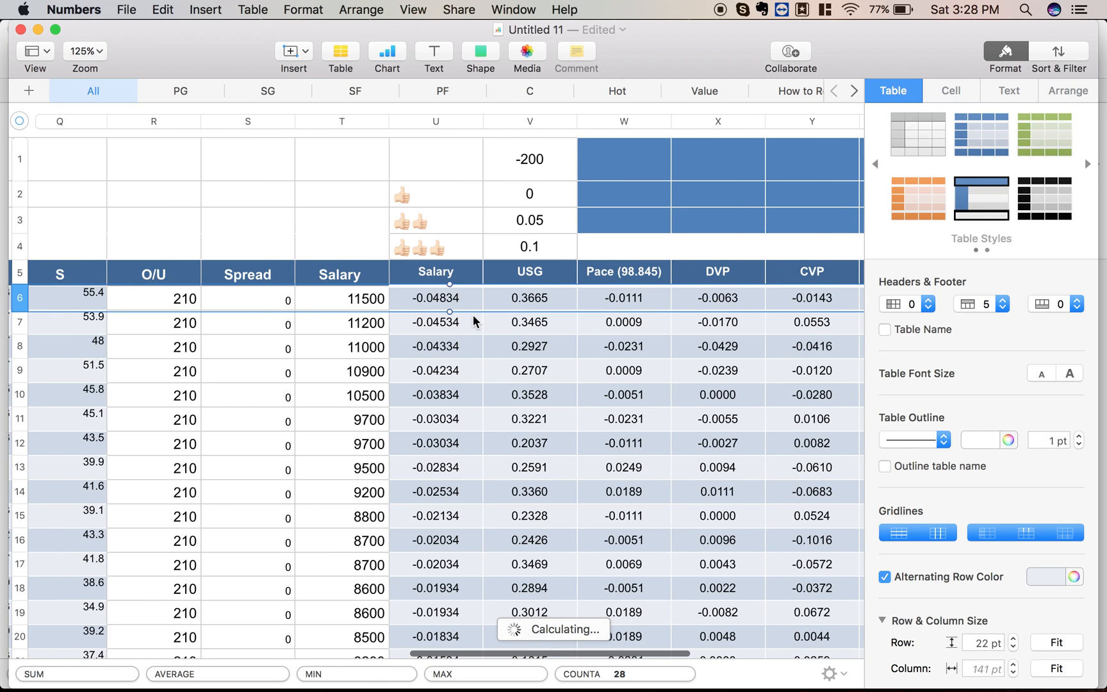
click(466, 298)
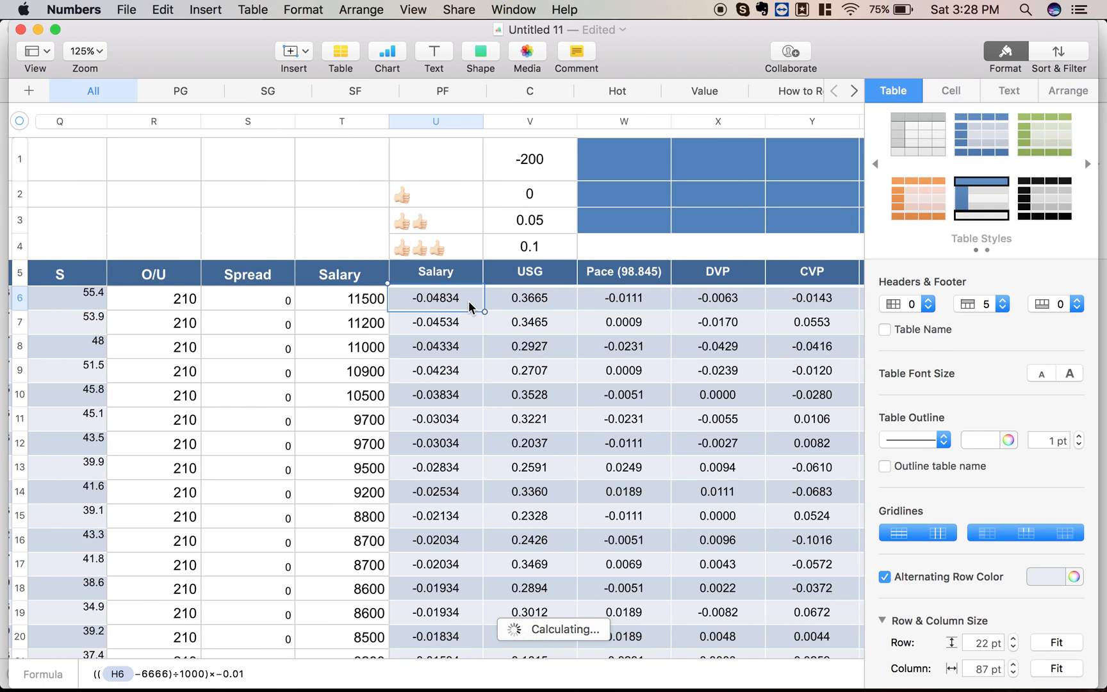
double_click(468, 299)
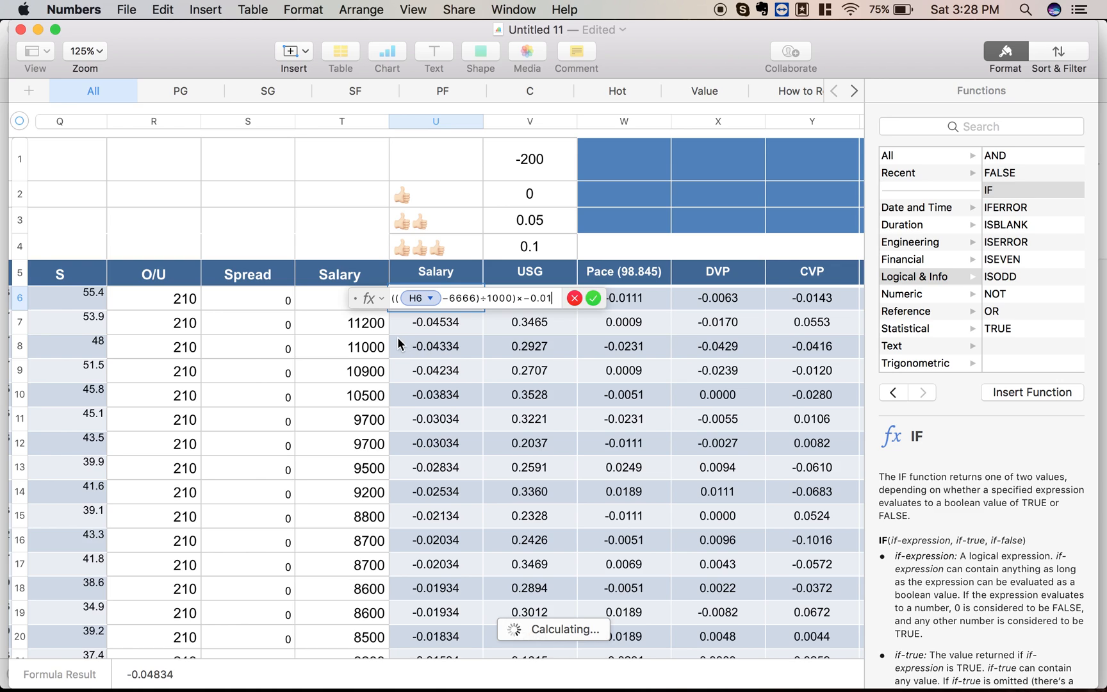
scroll(398, 336, left, 5)
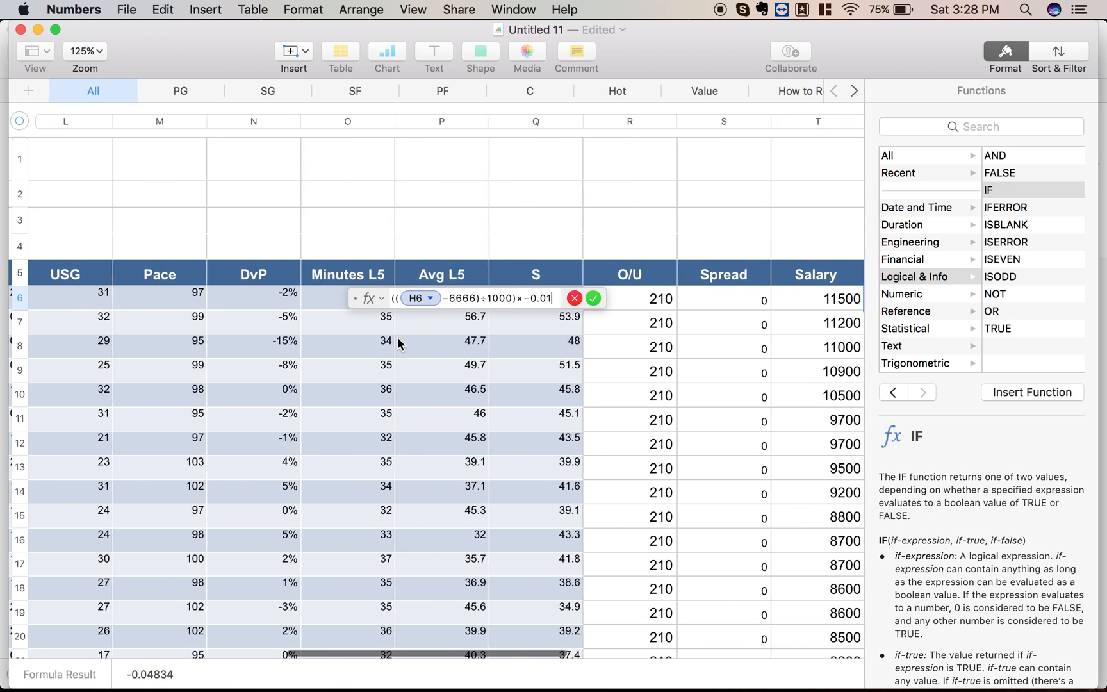
scroll(397, 337, left, 4)
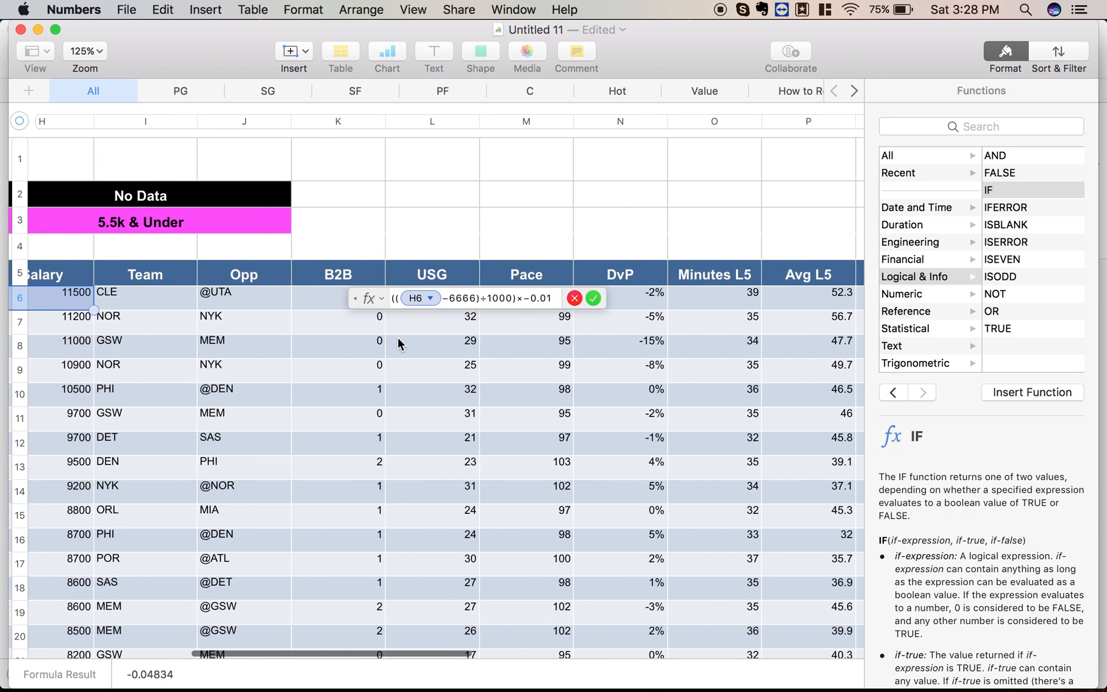
scroll(397, 343, left, 2)
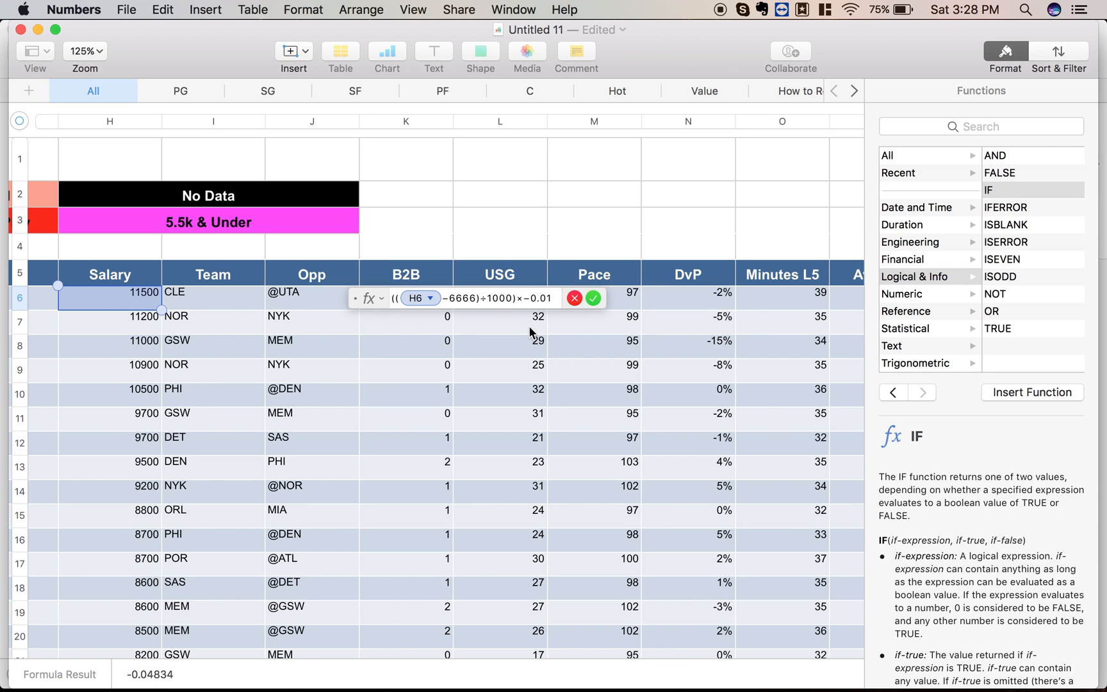
click(594, 297)
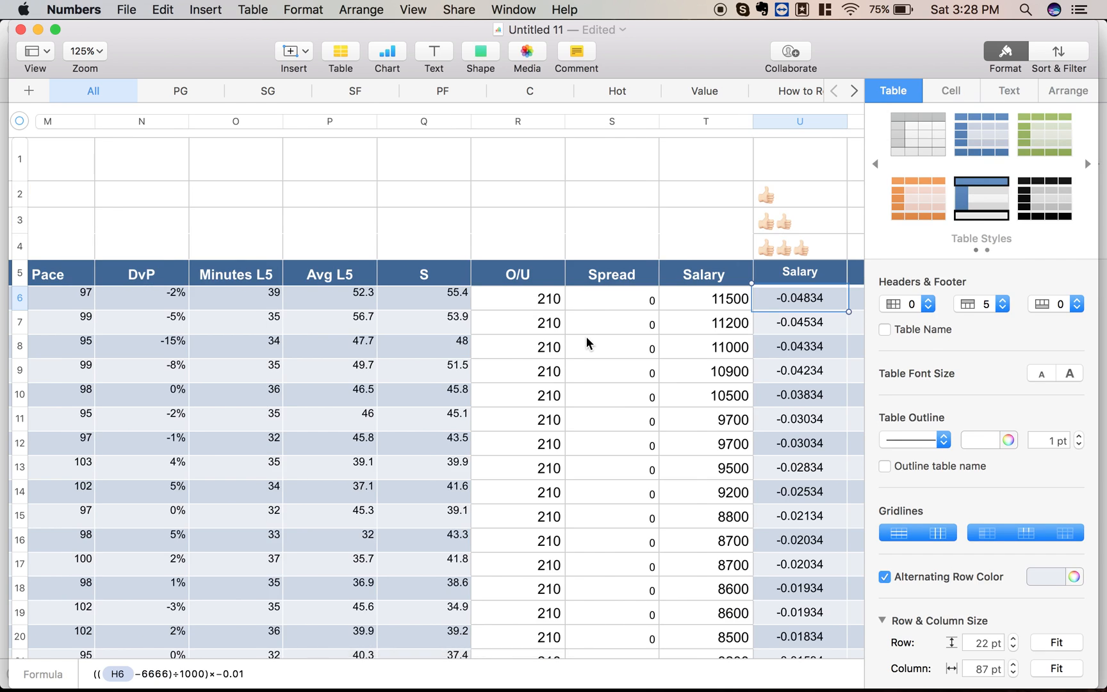
Step: Inspect the USG formula in cell V6 and its referenced Pace, Minutes L5 and USG cells, leaving the formula as is
scroll(585, 336, right, 3)
scroll(585, 335, right, 2)
click(572, 301)
click(571, 301)
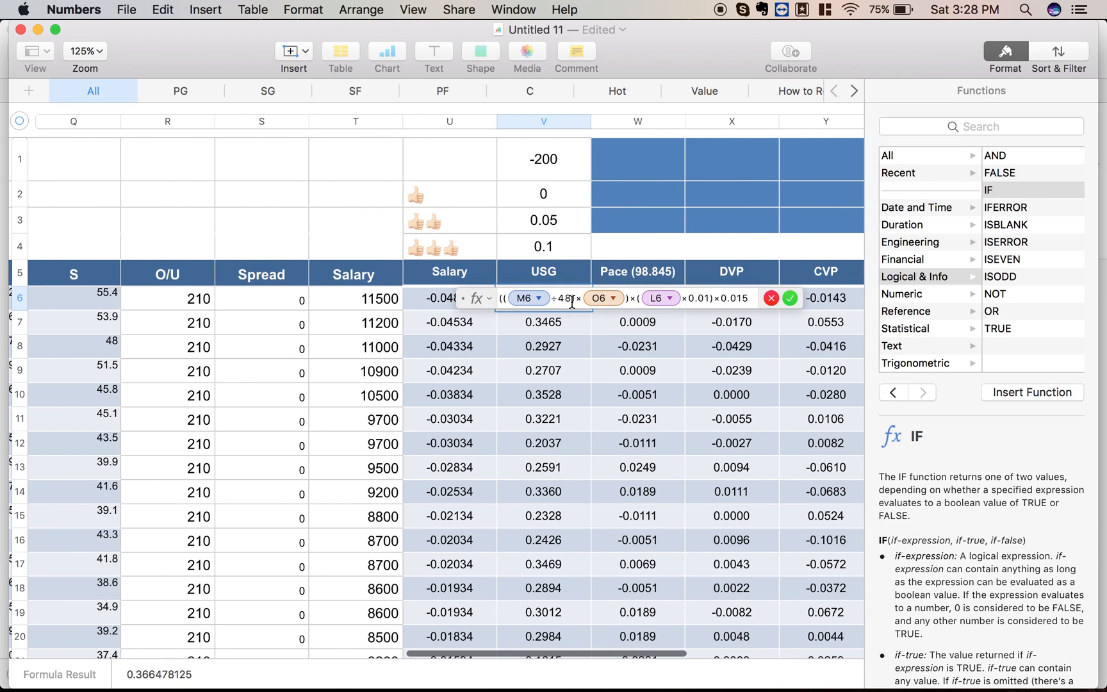
scroll(387, 401, left, 10)
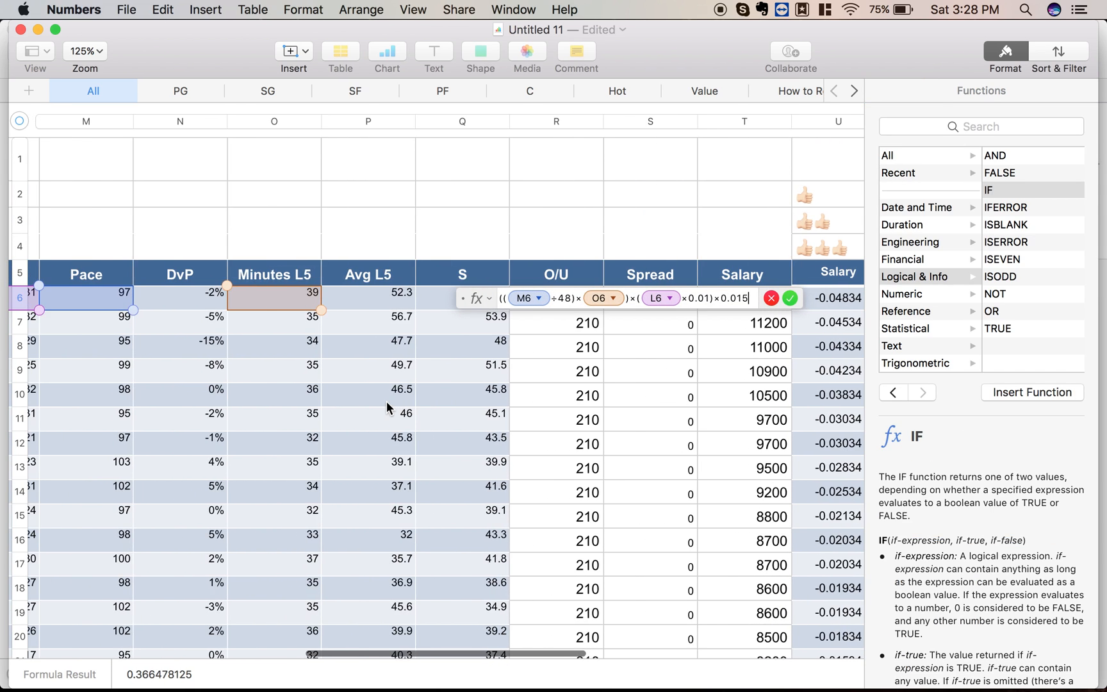
scroll(387, 401, left, 2)
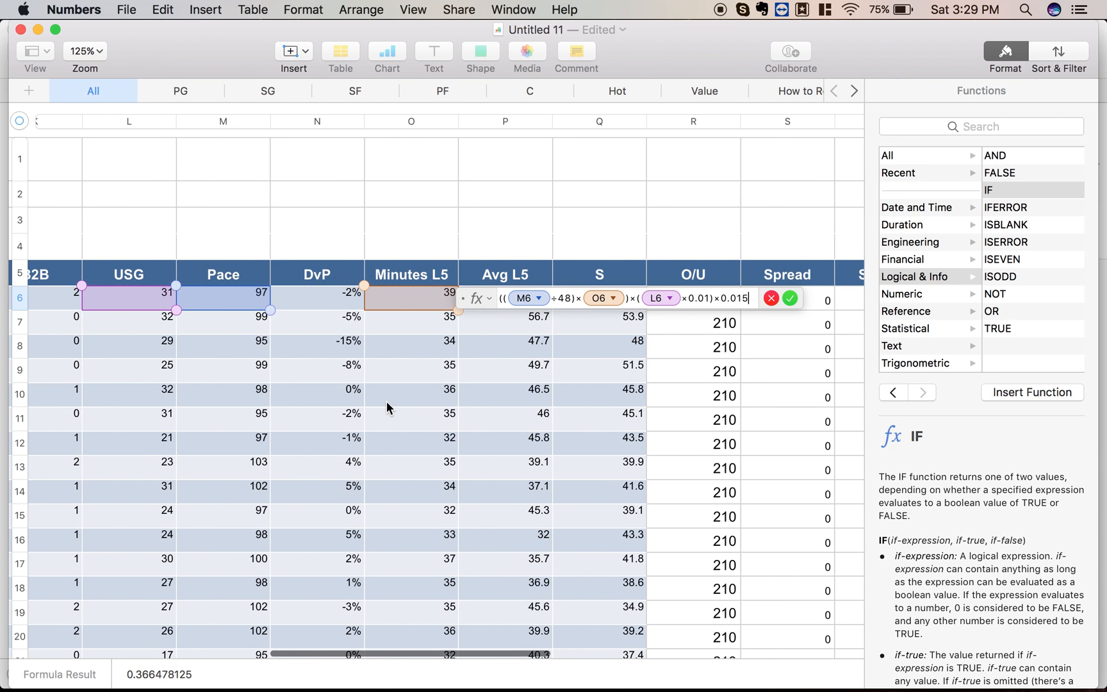
scroll(513, 326, right, 1)
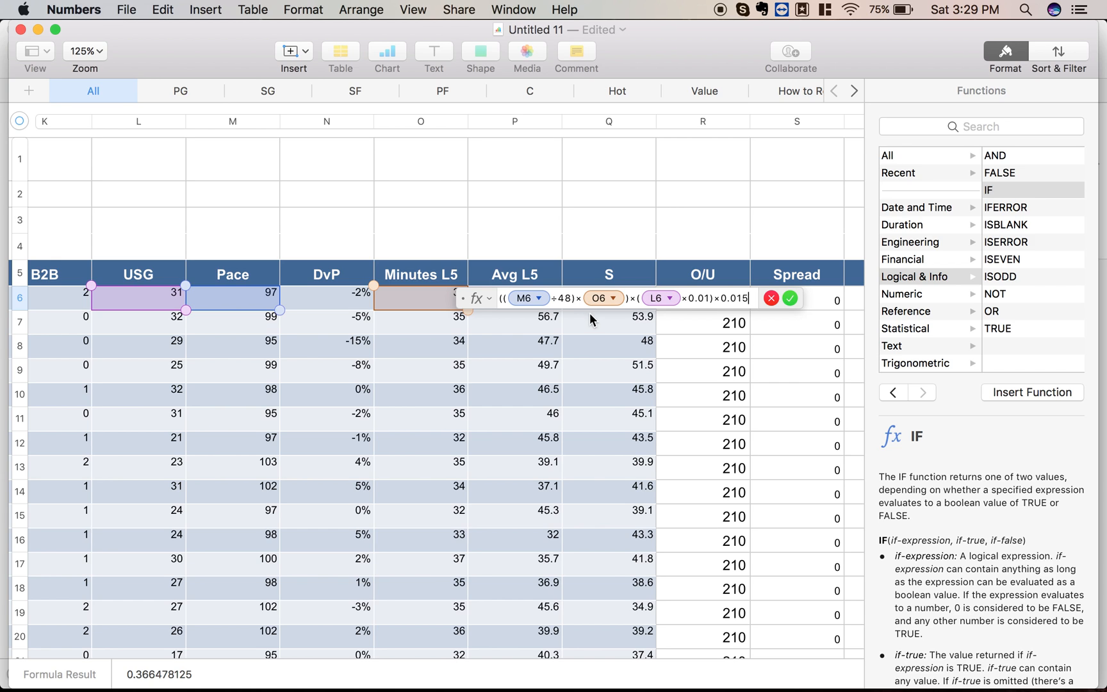
scroll(425, 297, right, 2)
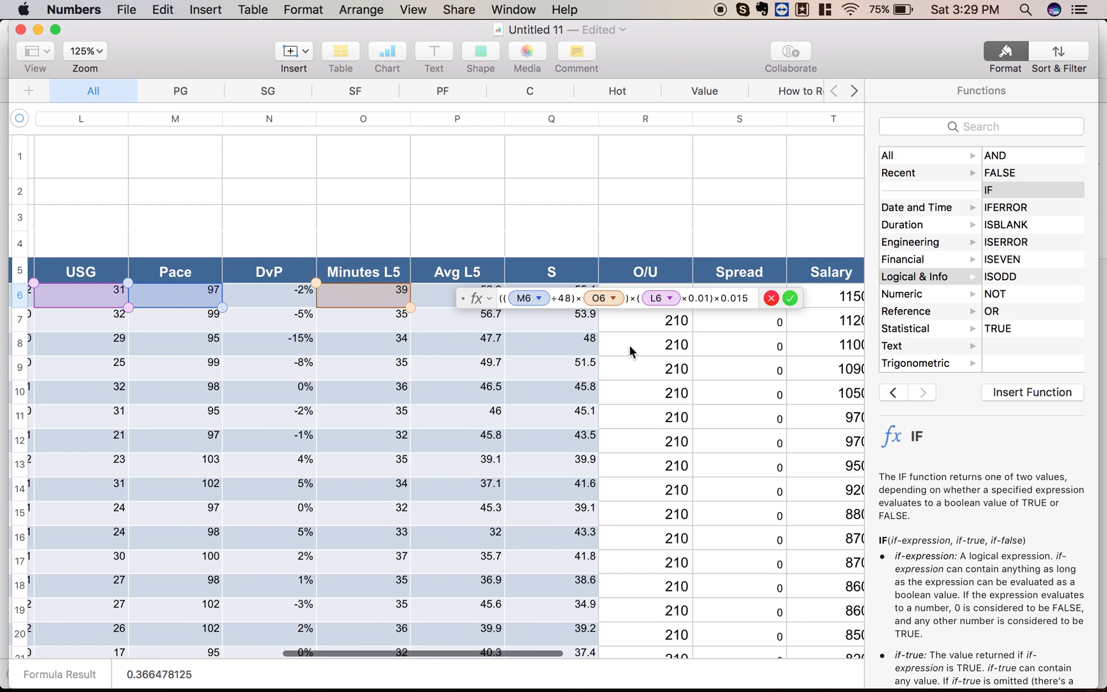
scroll(643, 309, right, 2)
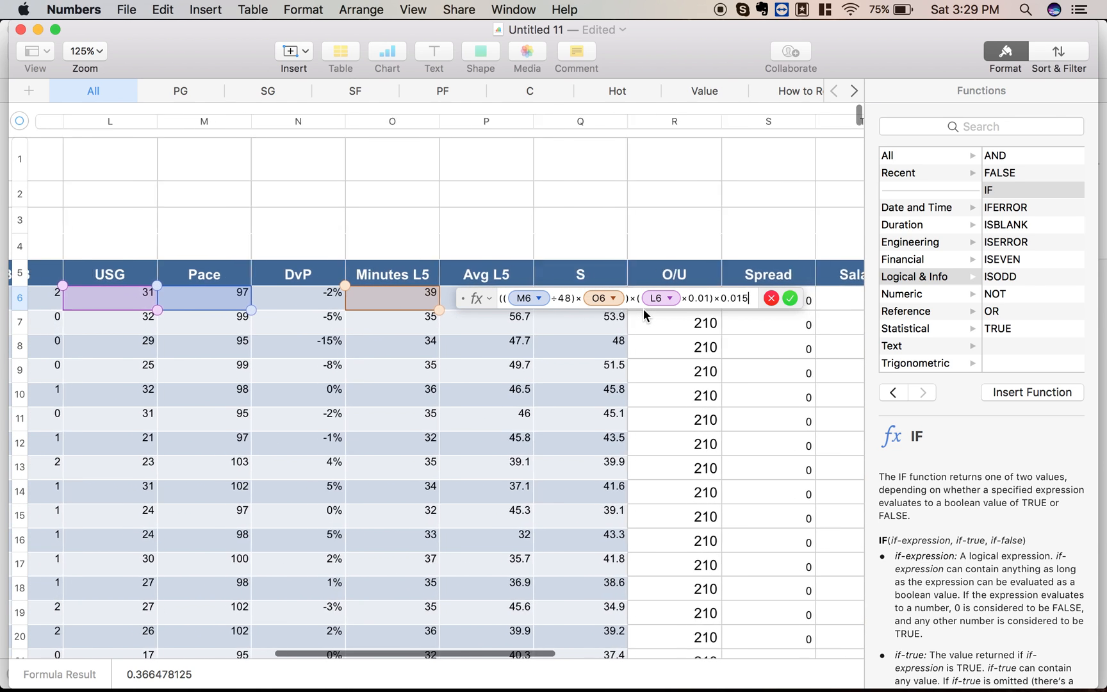
scroll(643, 309, left, 2)
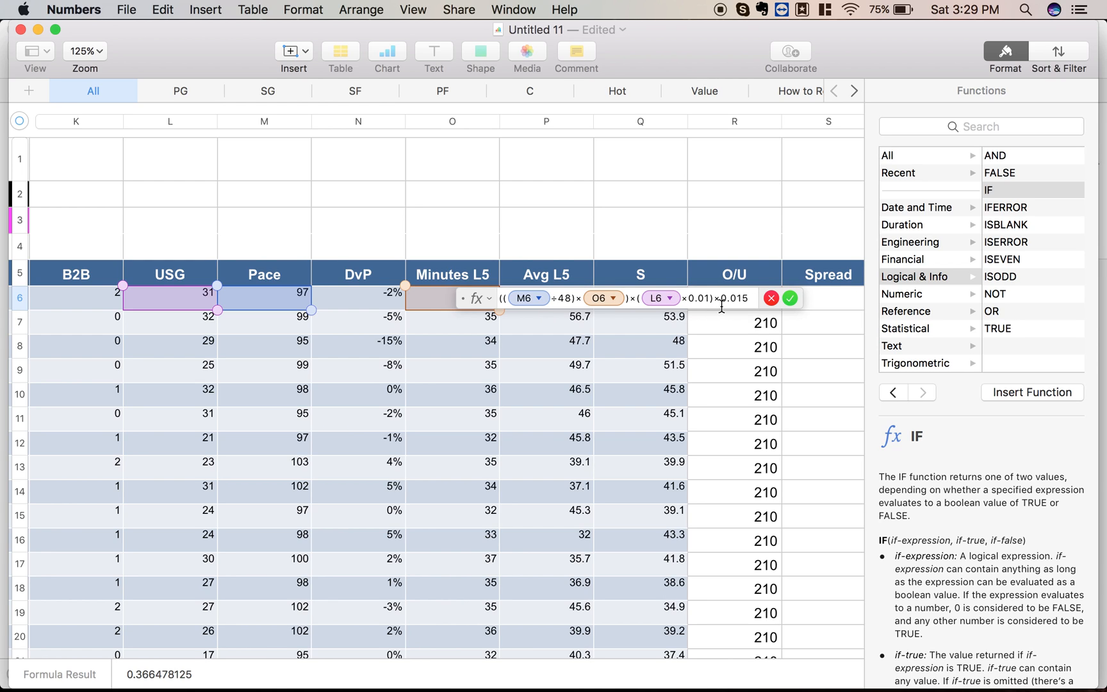
click(790, 298)
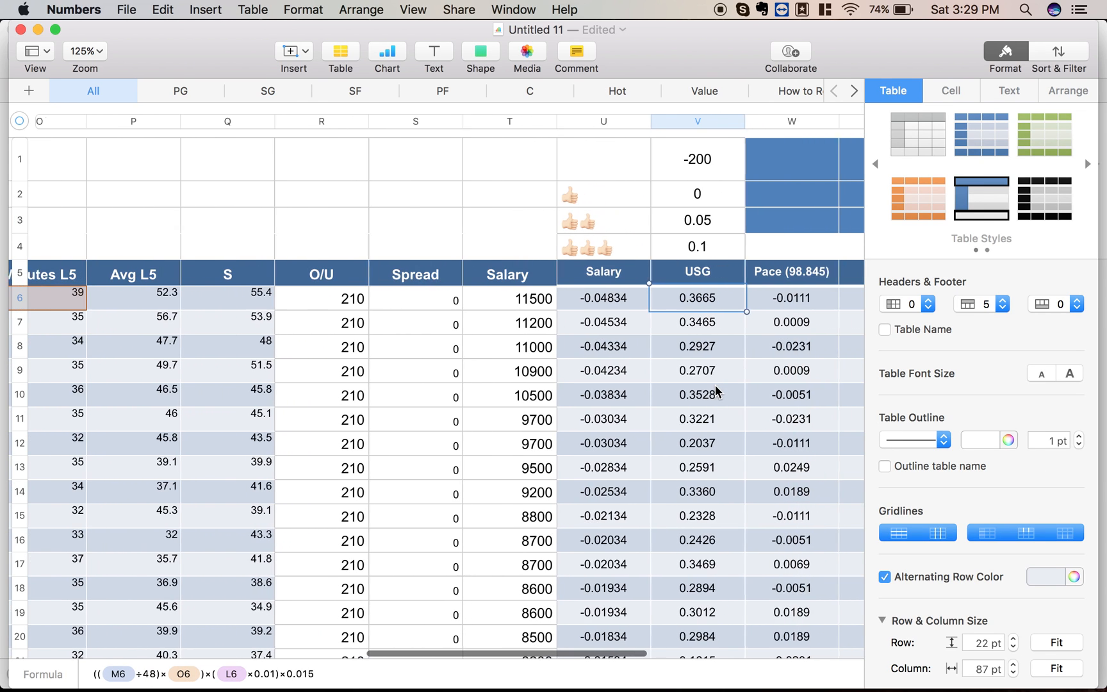
Step: Examine the Pace formula in cell W6 and the DVP formula in cell X6 with its referenced DvP and Avg L5 cells
scroll(707, 260, right, 4)
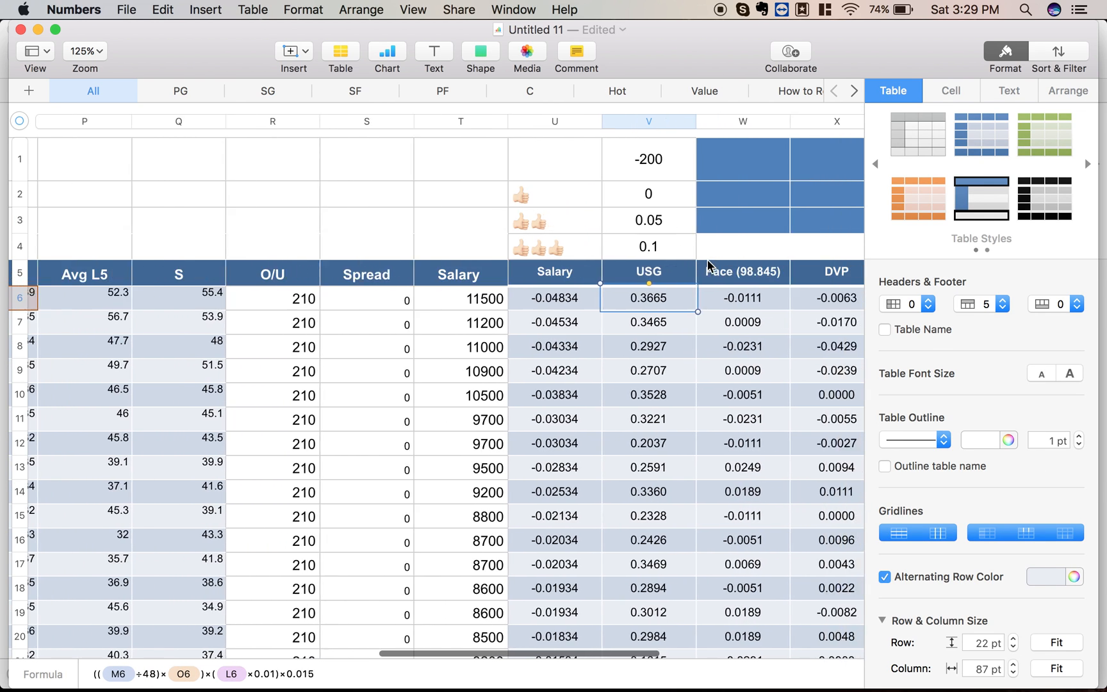
double_click(682, 304)
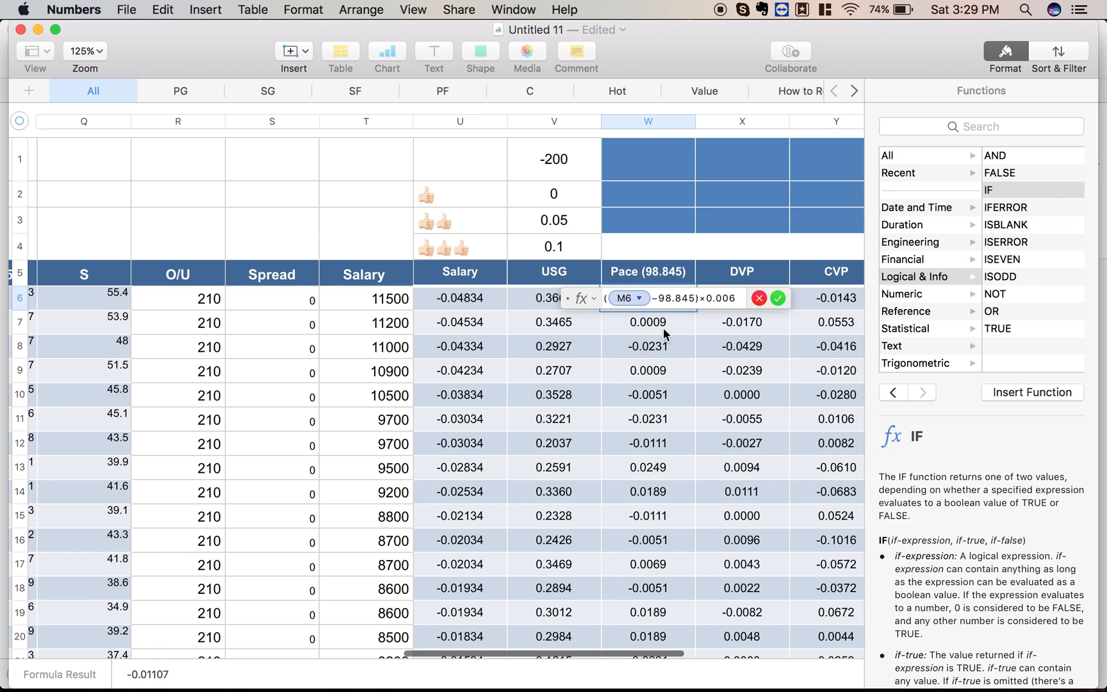
click(778, 298)
double_click(781, 299)
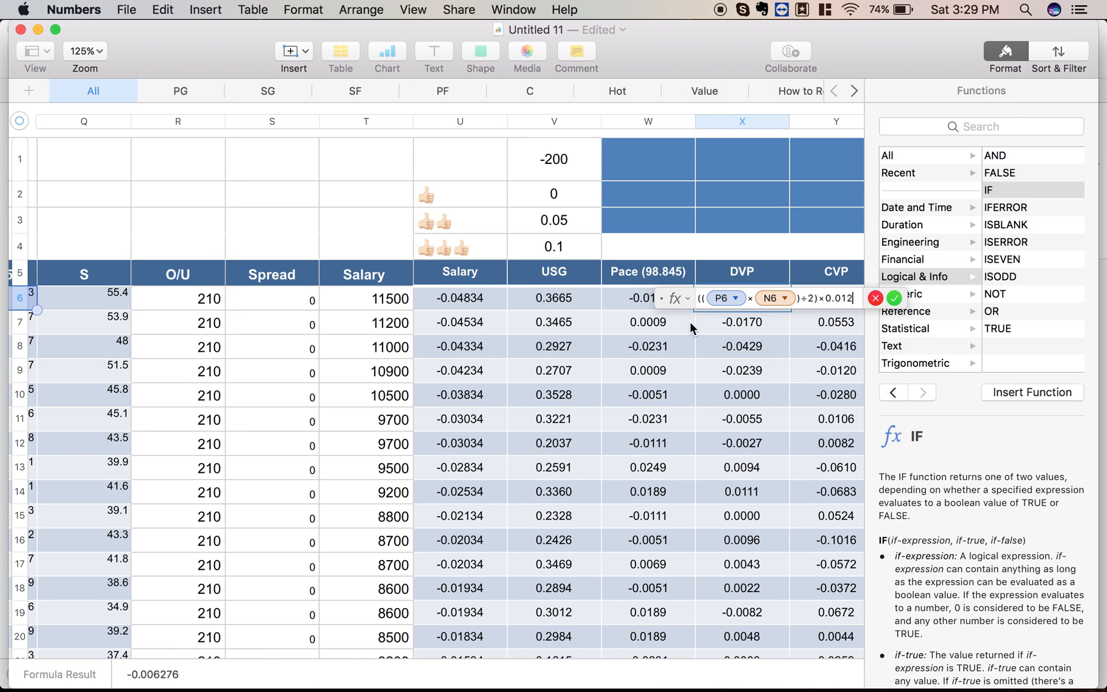
scroll(742, 325, left, 10)
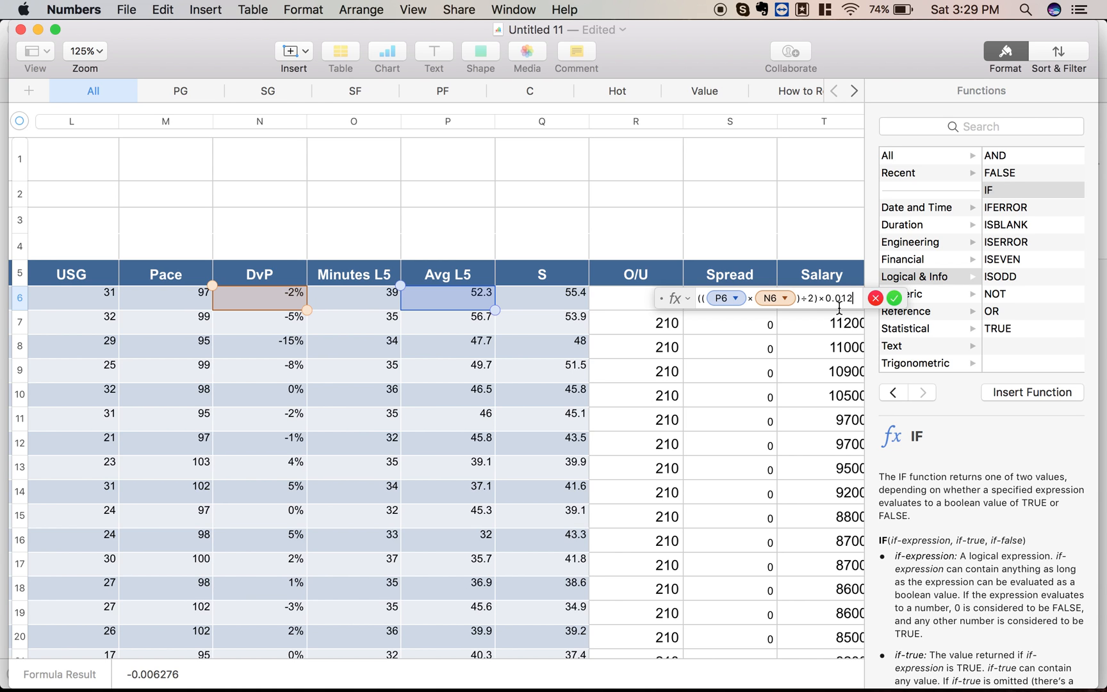
click(894, 298)
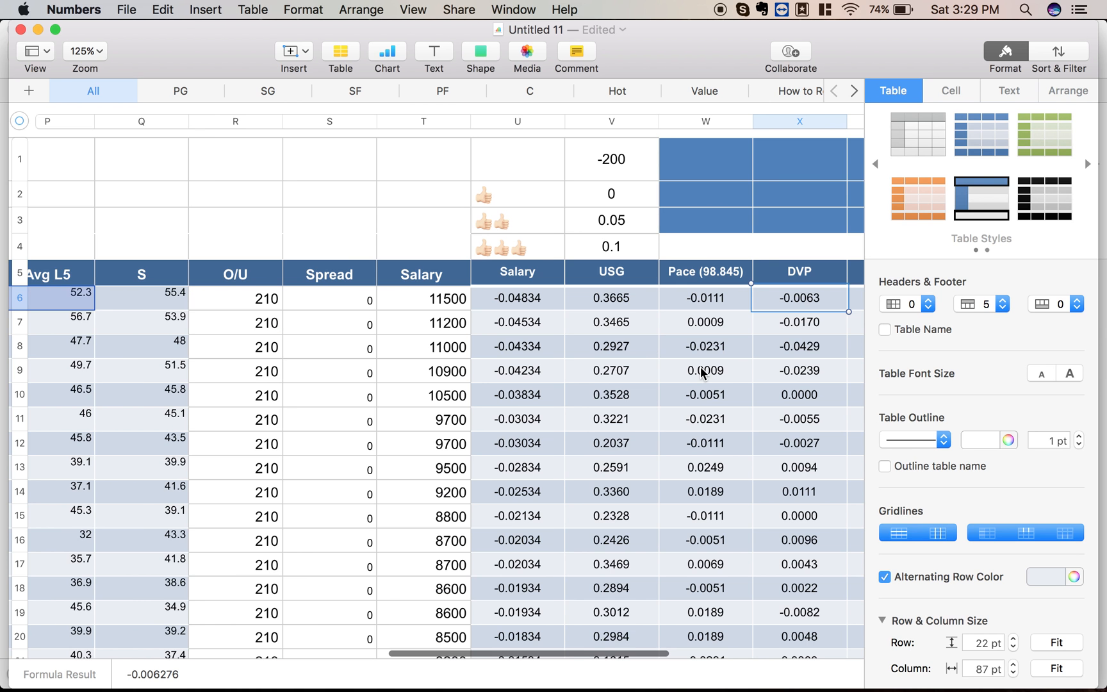
Step: Check the O/U formula in cell AA6 without changing it
scroll(702, 372, right, 6)
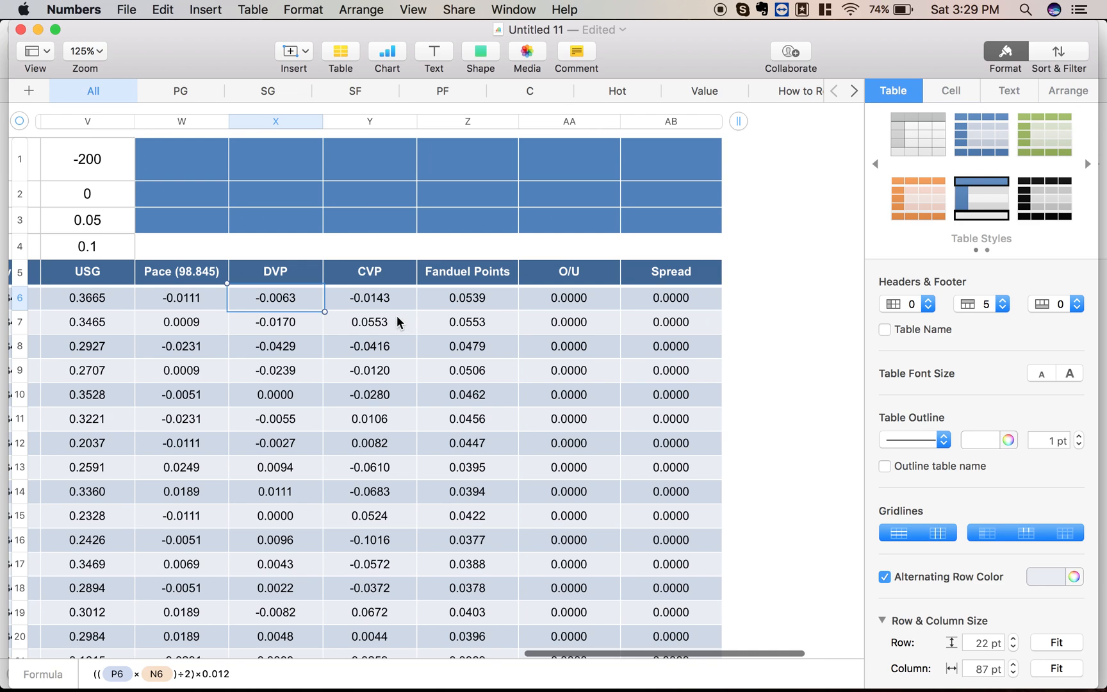
click(605, 299)
click(603, 298)
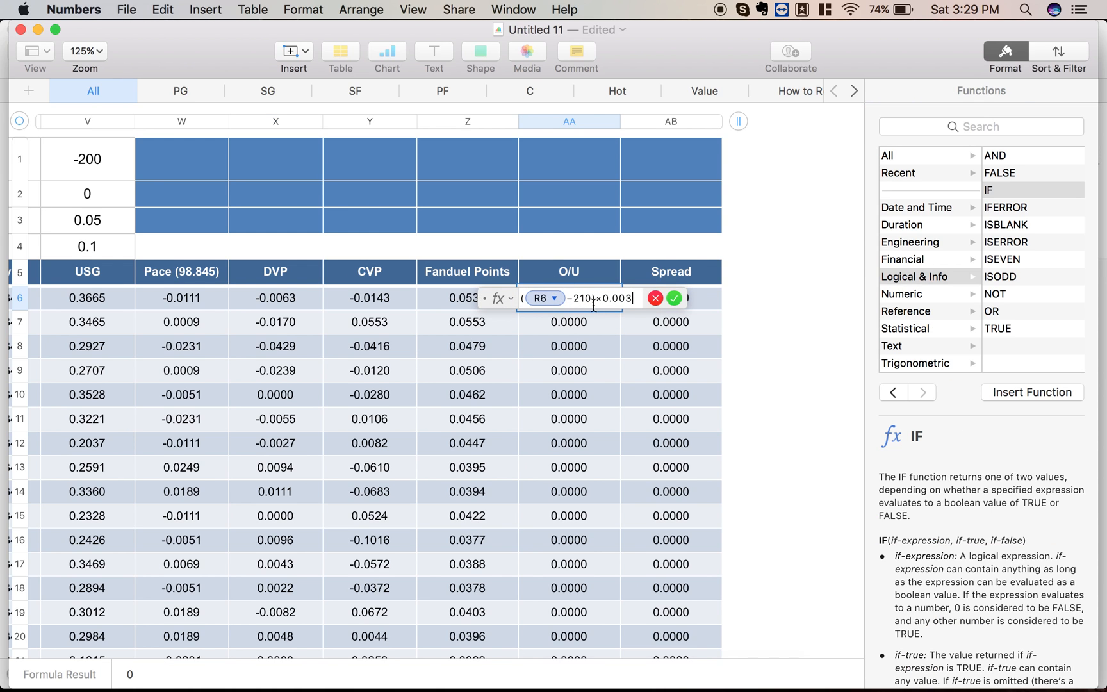
click(673, 297)
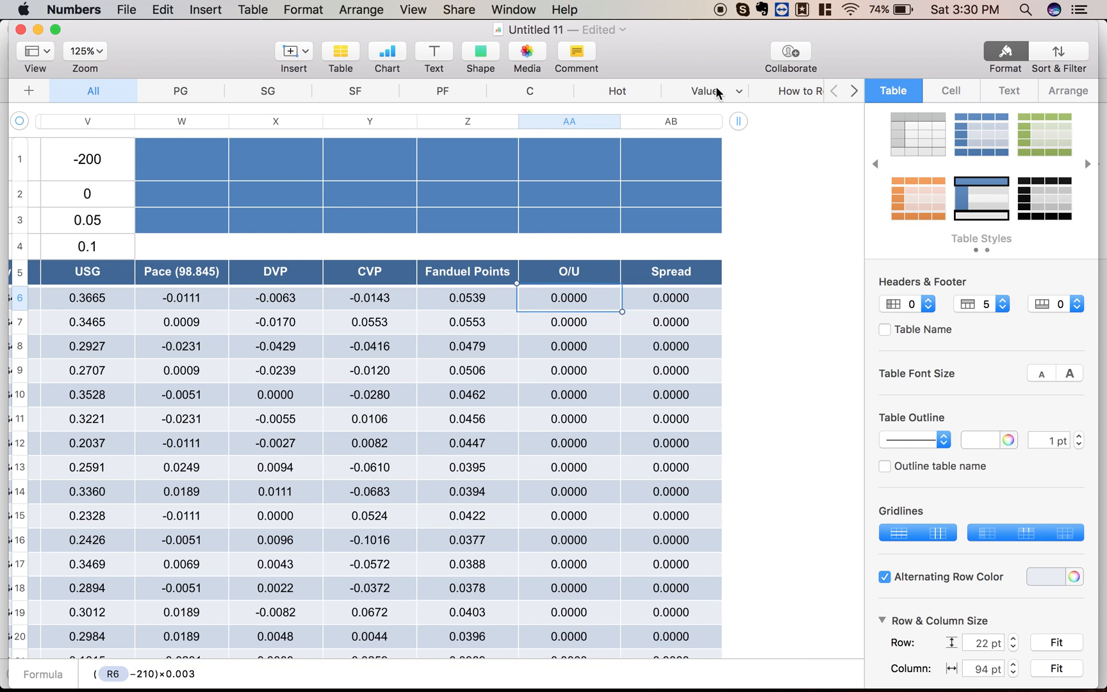
Step: View the team over/under and spread table on the Vegas sheet and return to the All sheet
scroll(714, 88, right, 3)
click(772, 93)
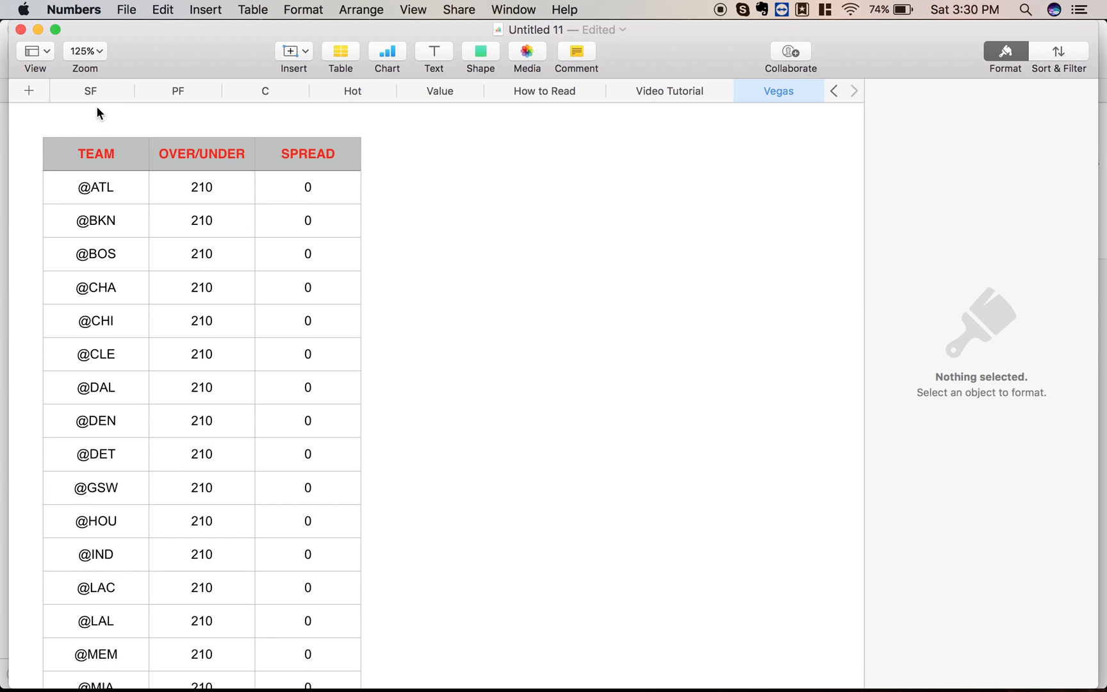
scroll(106, 90, left, 3)
click(107, 90)
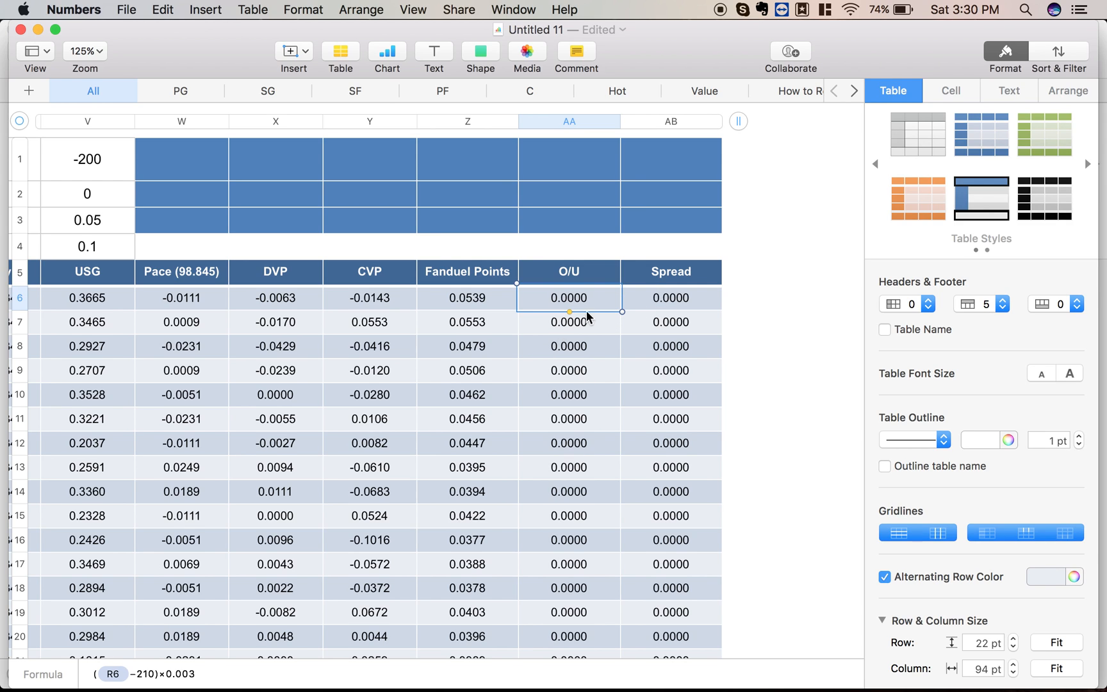
Step: Review the Grade formula in cell A6 and the score columns it adds up, keeping it unchanged
scroll(451, 345, left, 20)
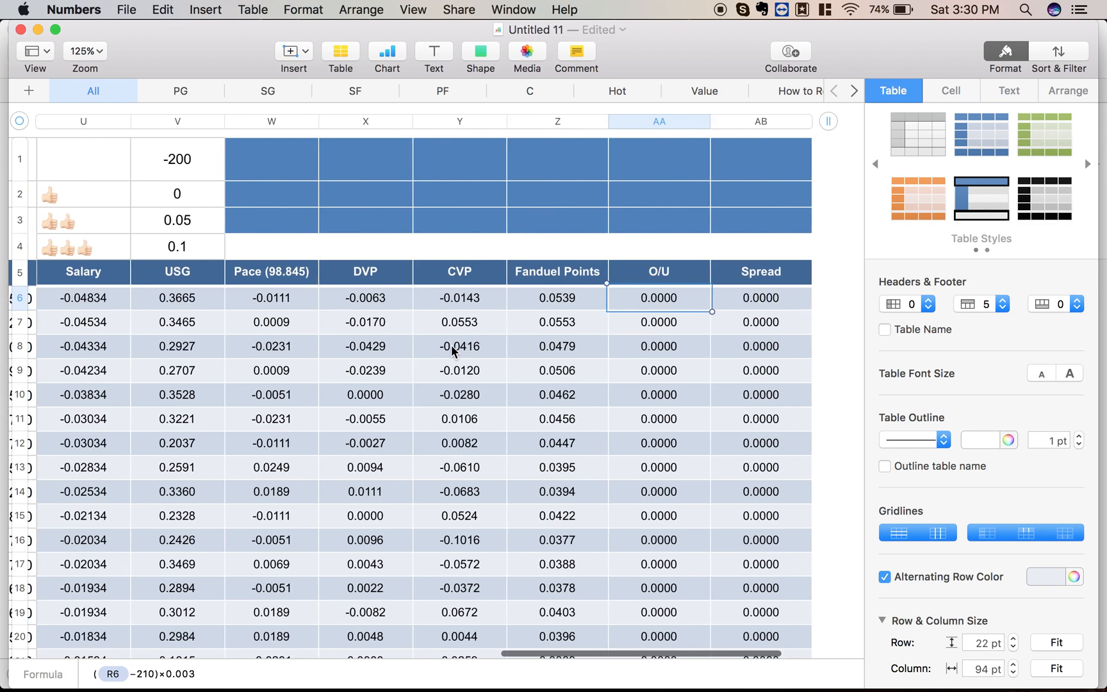
scroll(450, 345, right, 20)
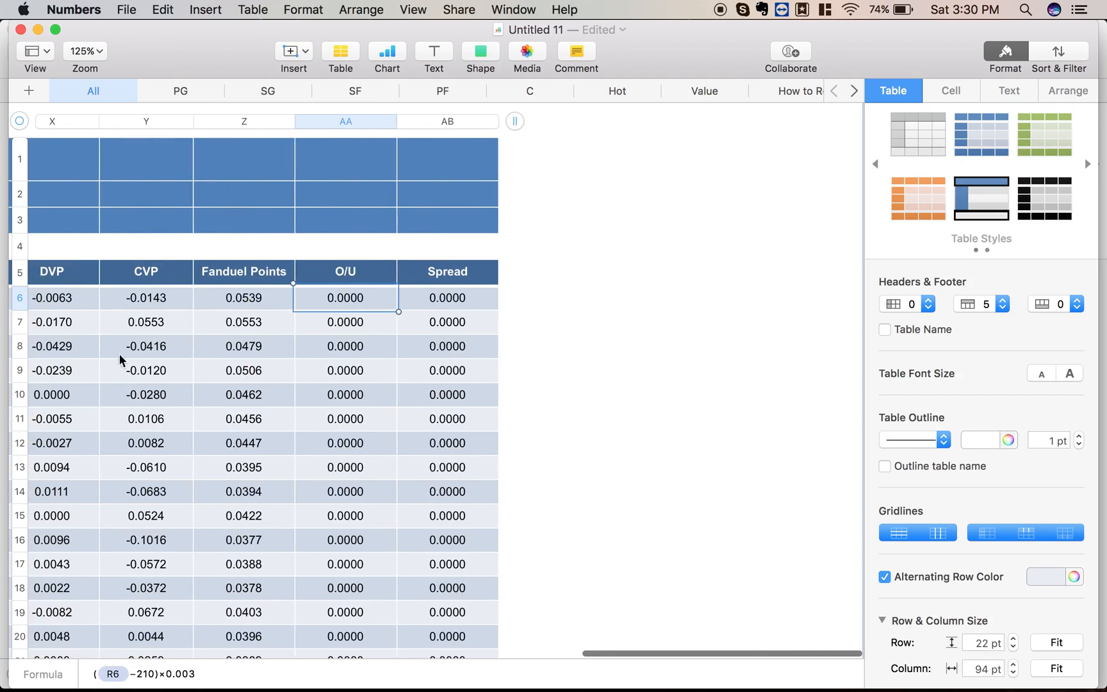
scroll(403, 299, left, 20)
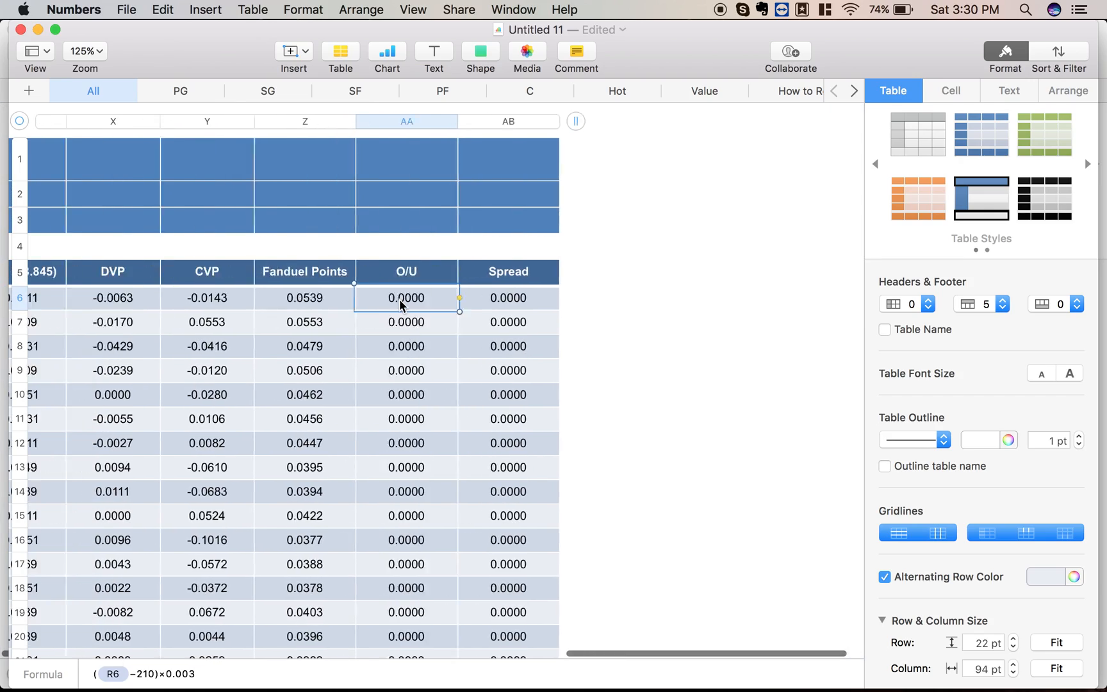
scroll(399, 299, left, 12)
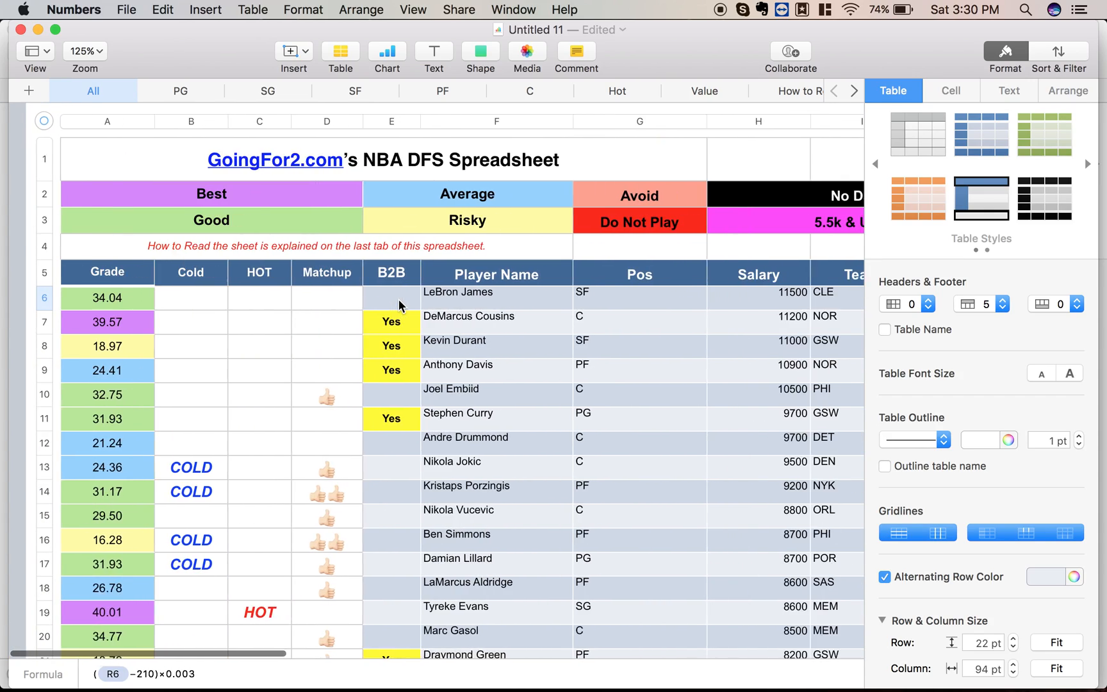
click(128, 300)
click(123, 299)
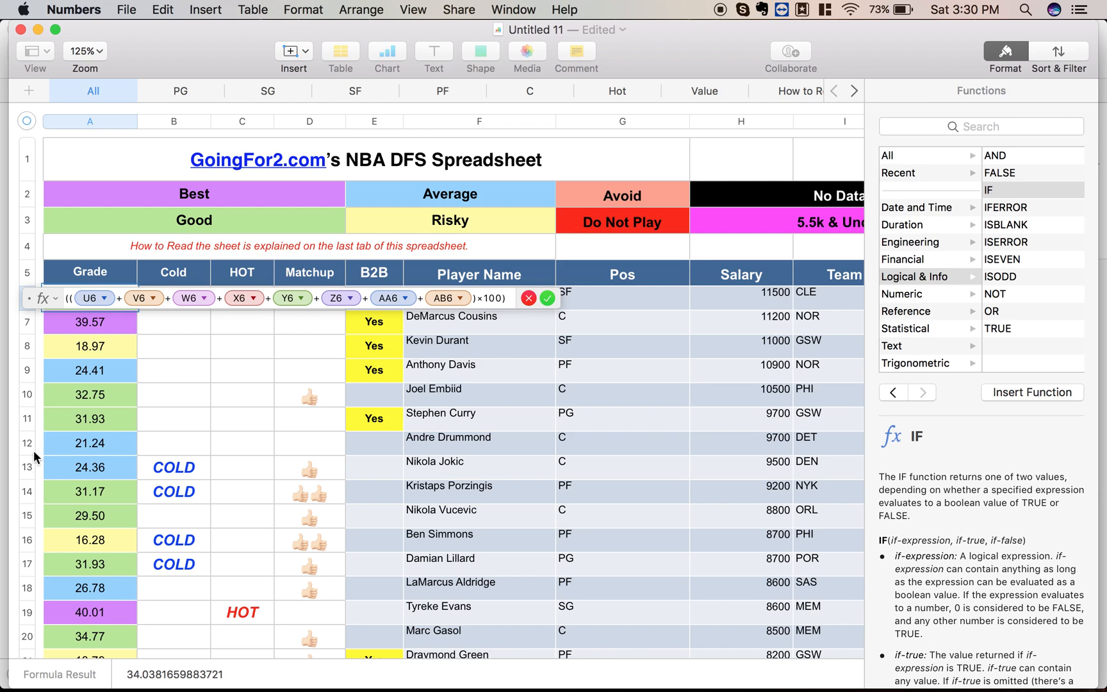
click(548, 299)
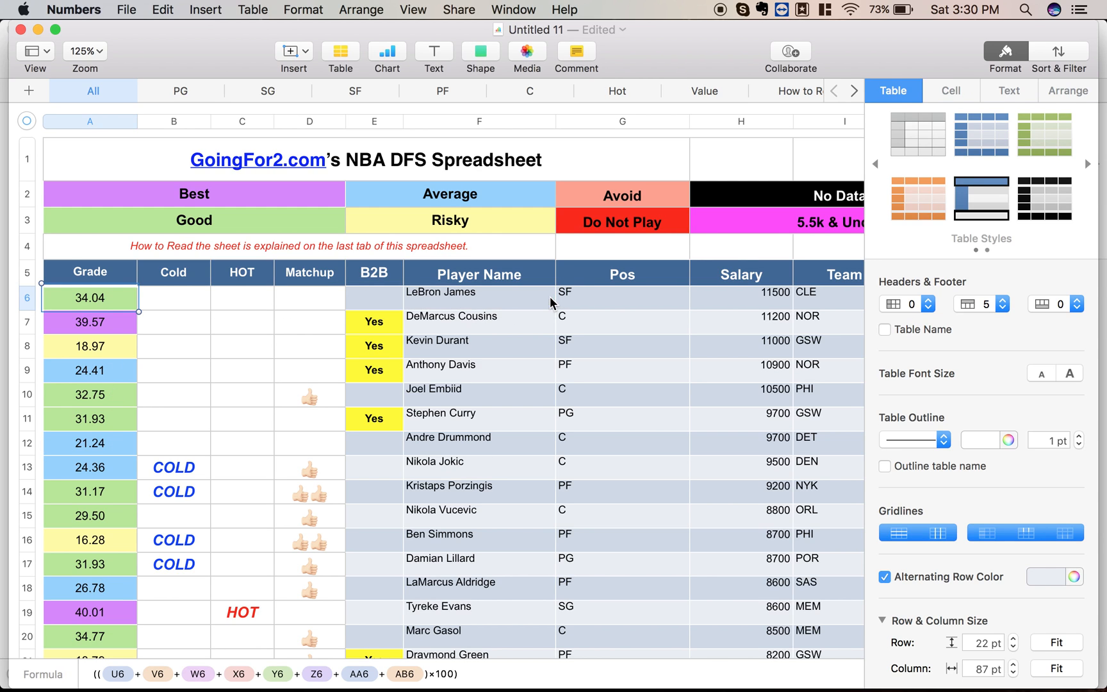
Step: Review the IF formulas in Cold cell B6 and HOT cell C6, keeping both unchanged
click(194, 298)
click(199, 301)
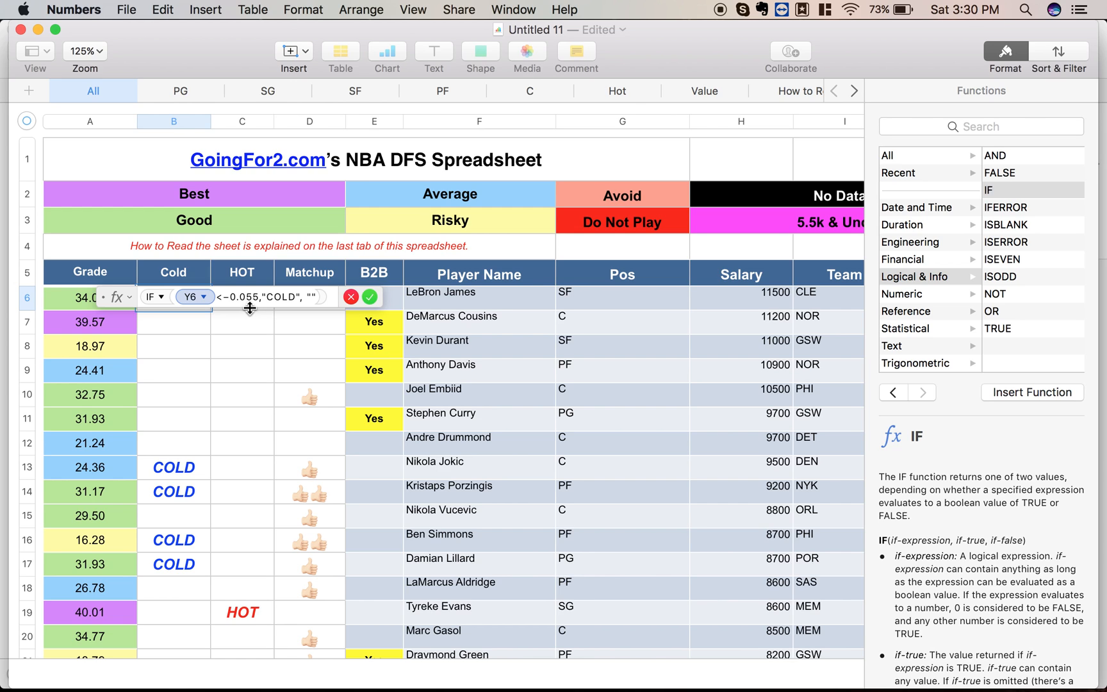
click(370, 297)
click(263, 303)
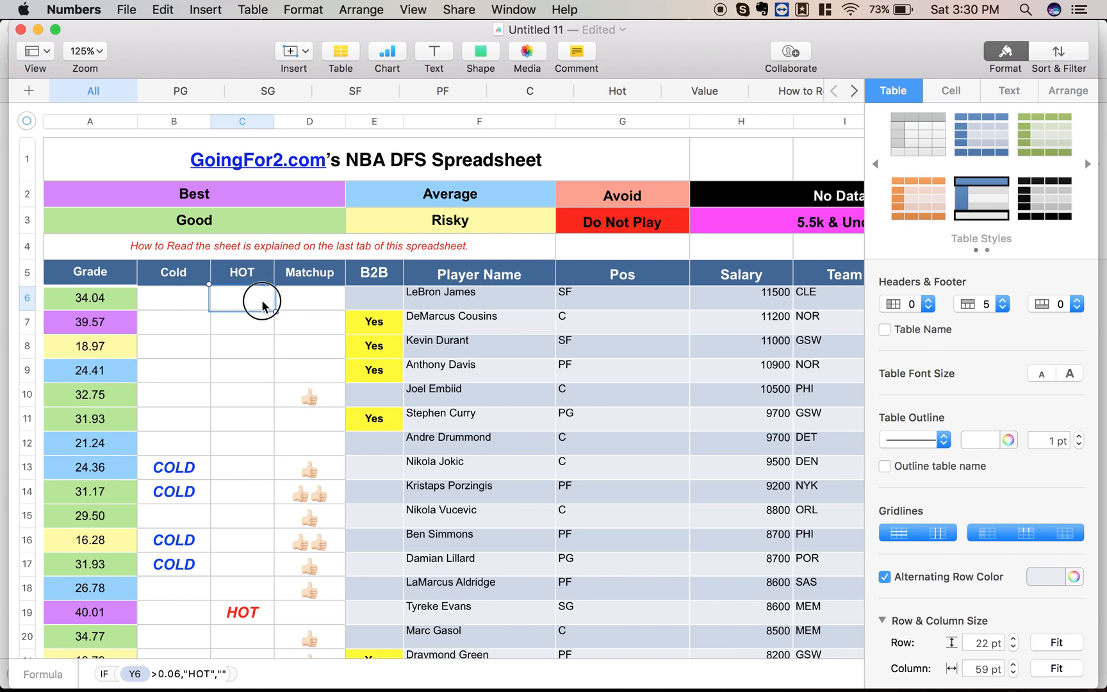
click(263, 306)
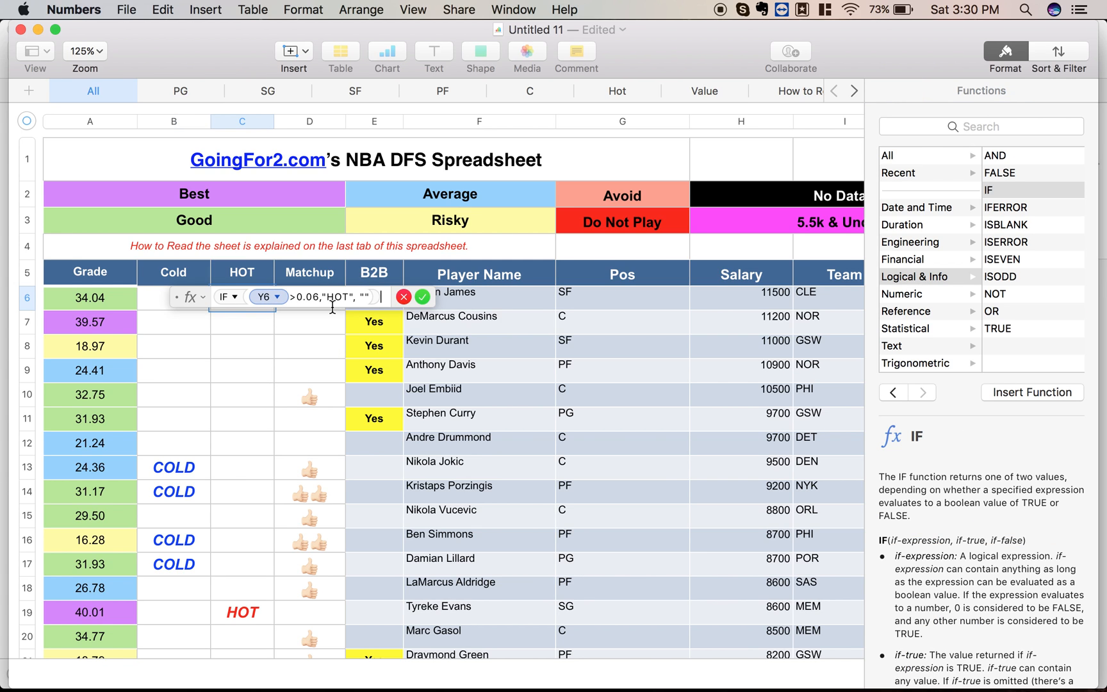
click(421, 297)
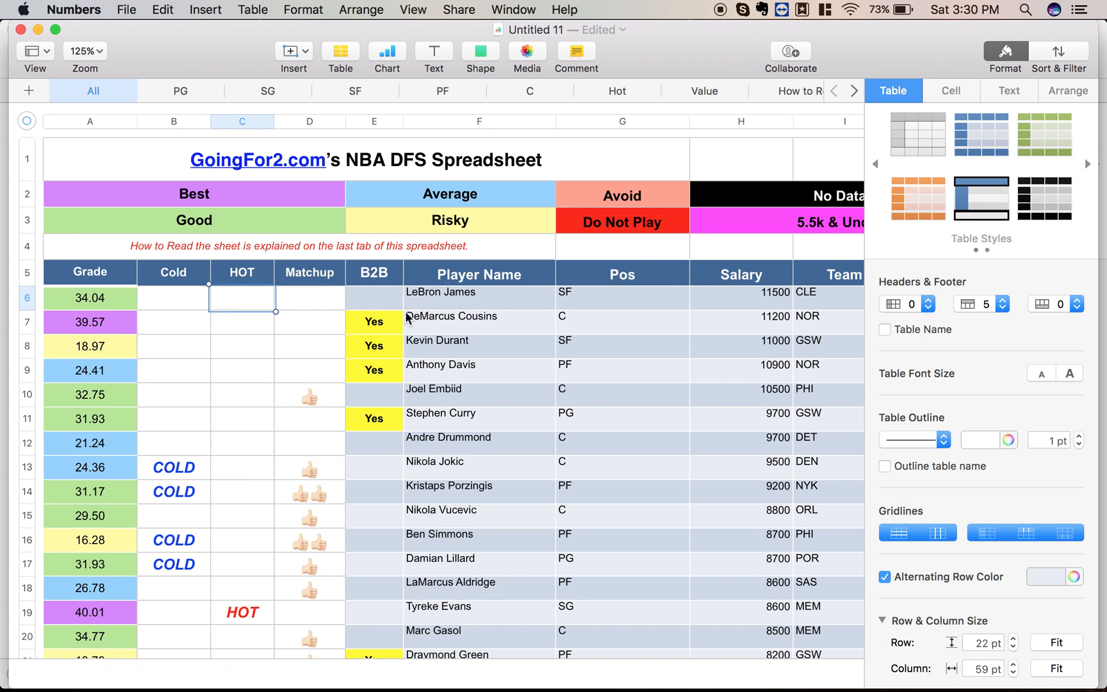
Step: Check the LOOKUP formula in Matchup cell D6 and close it without changes
click(334, 306)
click(334, 307)
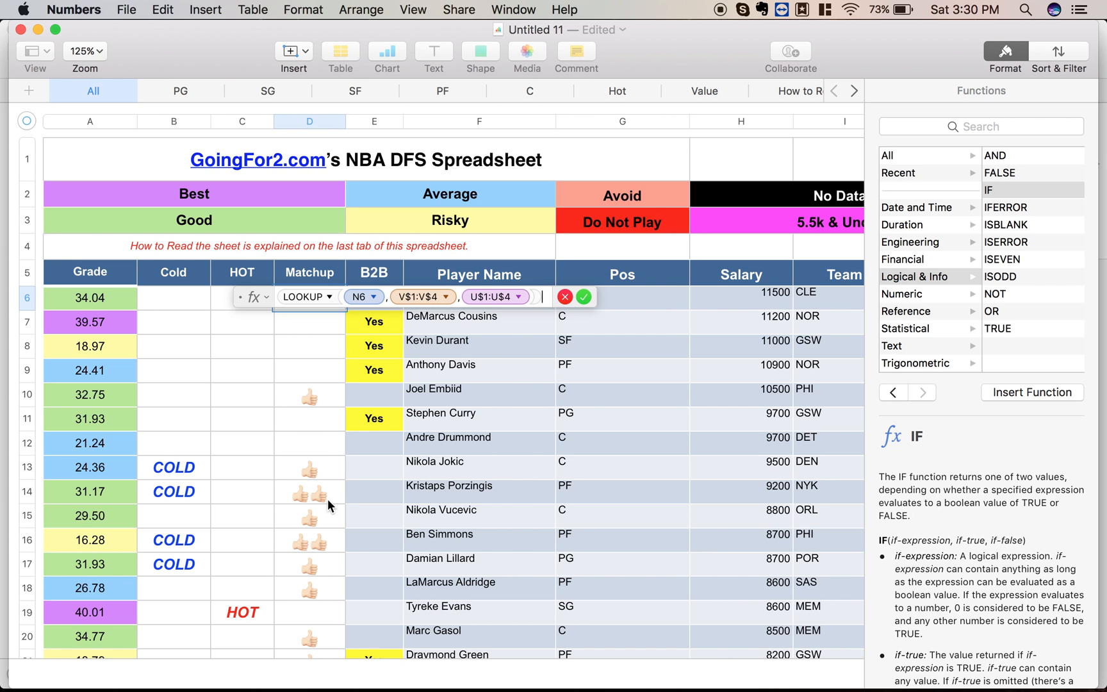
scroll(325, 562, down, 3)
scroll(326, 562, up, 3)
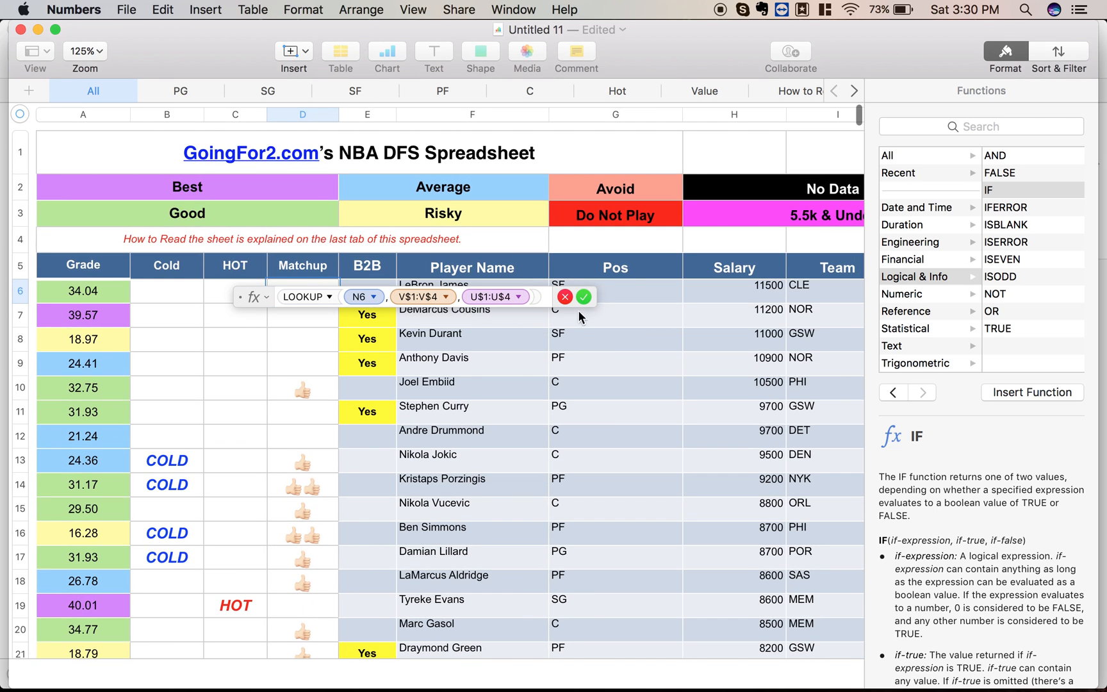
click(583, 297)
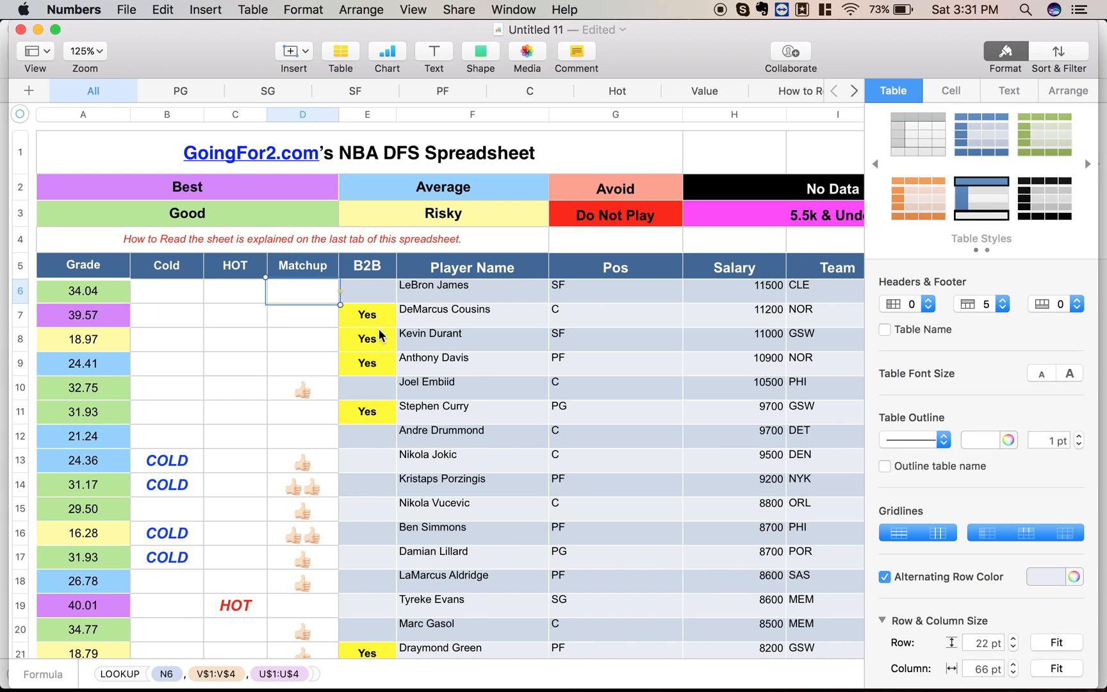
Step: Examine the DvP column and the thumbs-up threshold table in U1:V4 used by the Matchup lookup, and return to the Matchup and B2B columns
scroll(384, 310, right, 15)
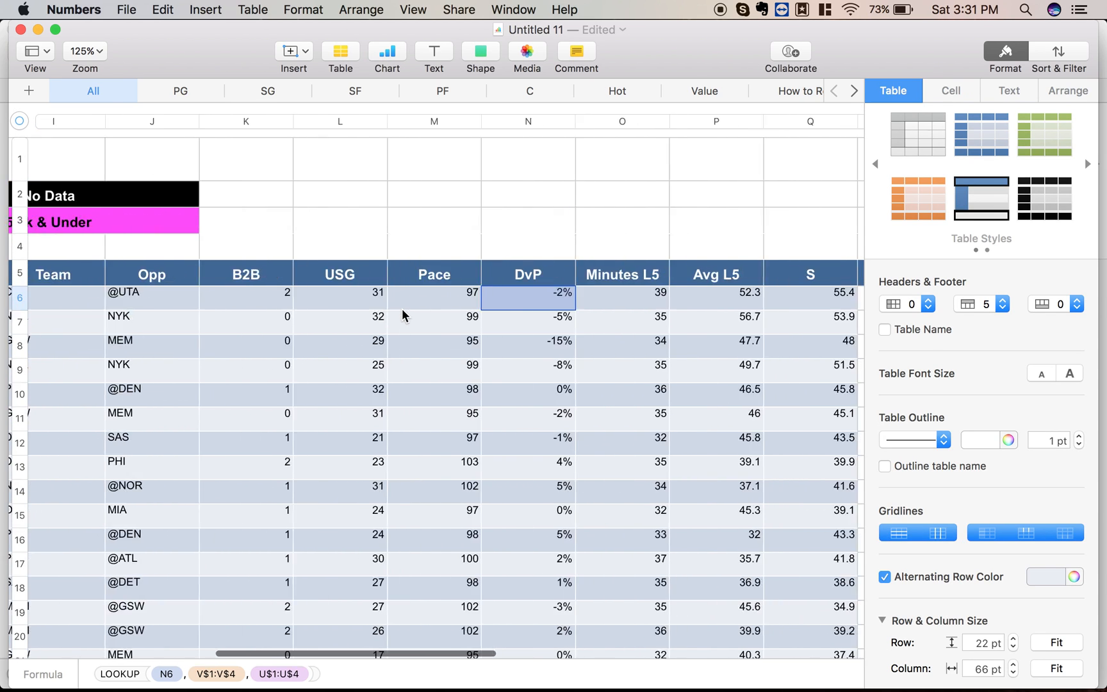
scroll(401, 309, right, 8)
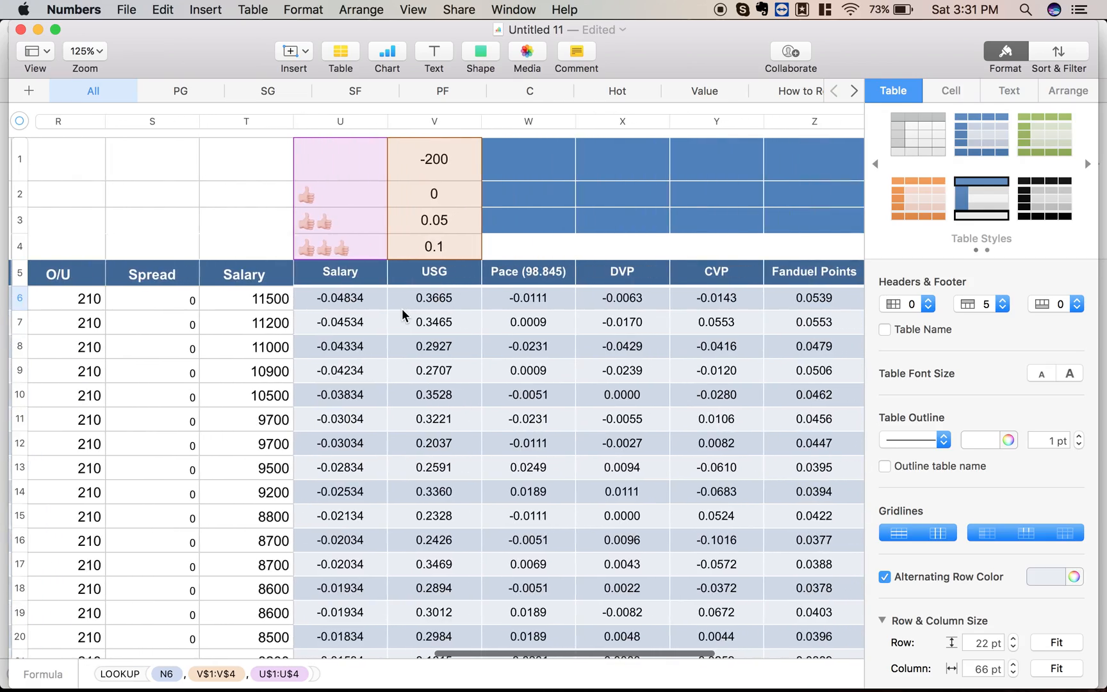
scroll(401, 311, right, 5)
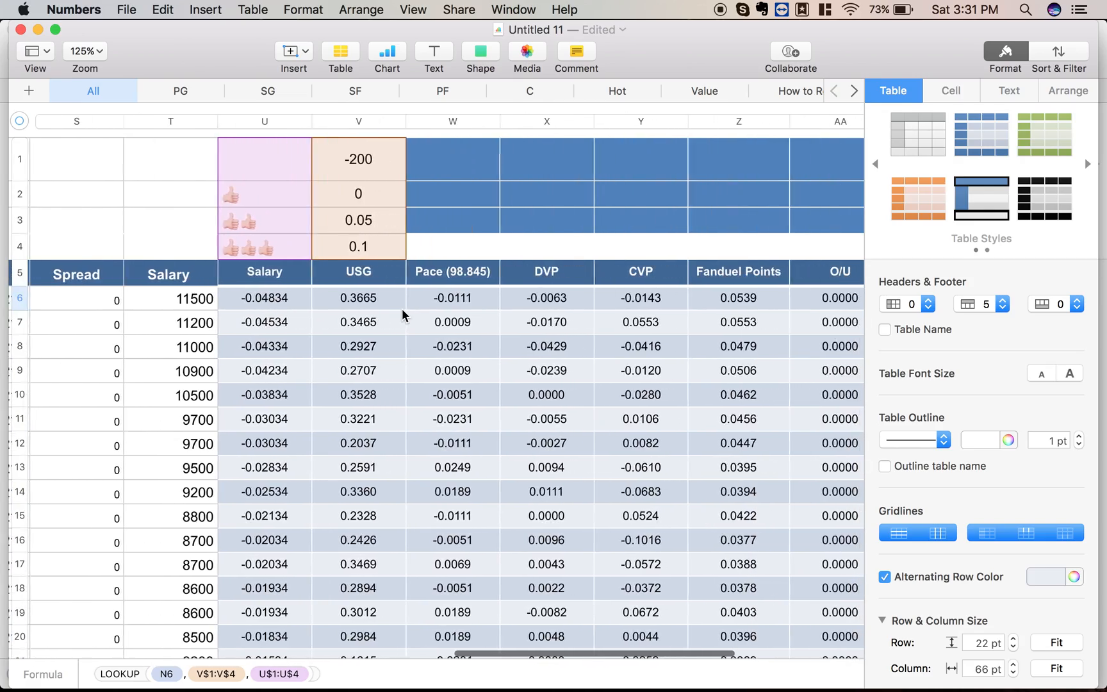
scroll(401, 308, right, 3)
scroll(401, 308, left, 15)
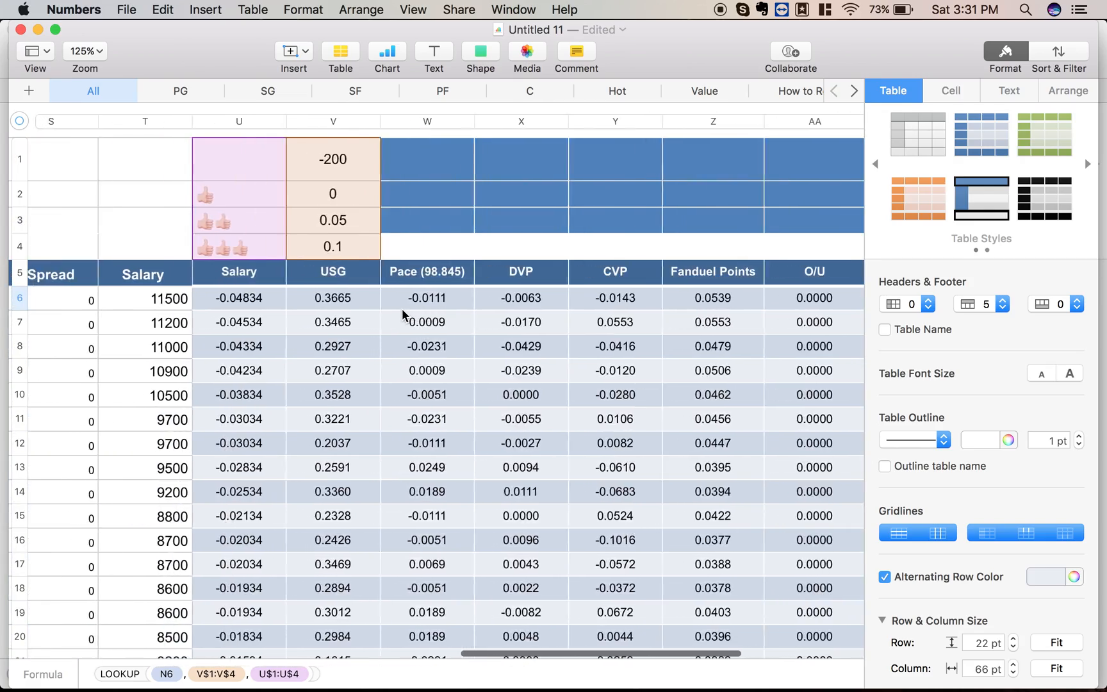
scroll(402, 309, left, 6)
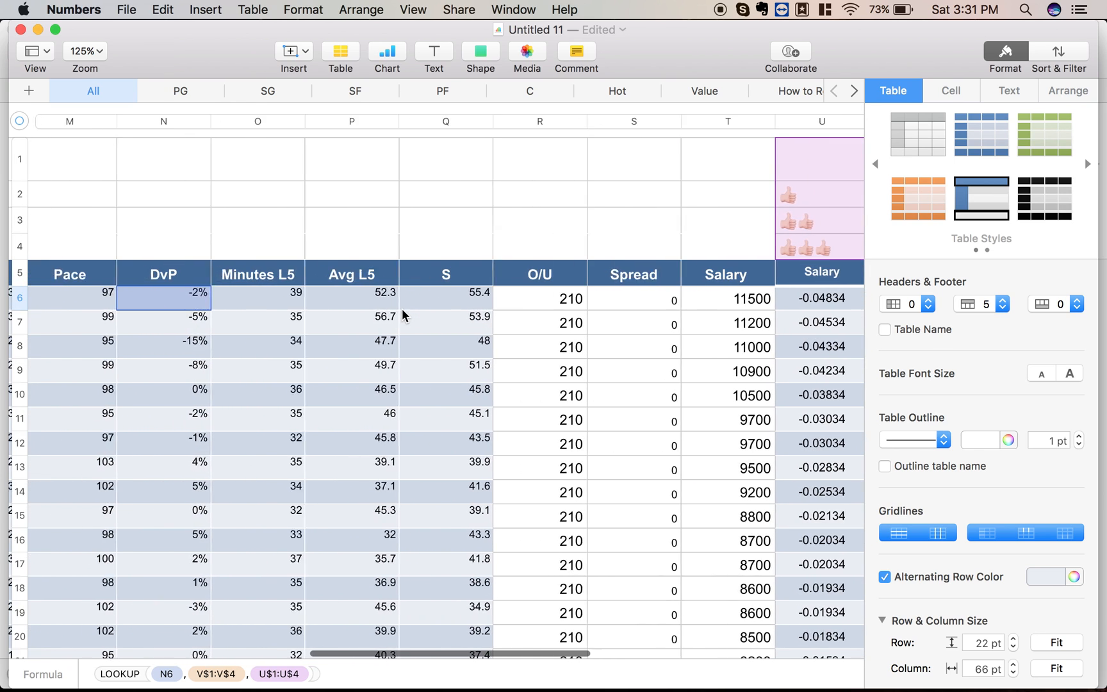
scroll(402, 313, left, 1)
scroll(401, 315, left, 3)
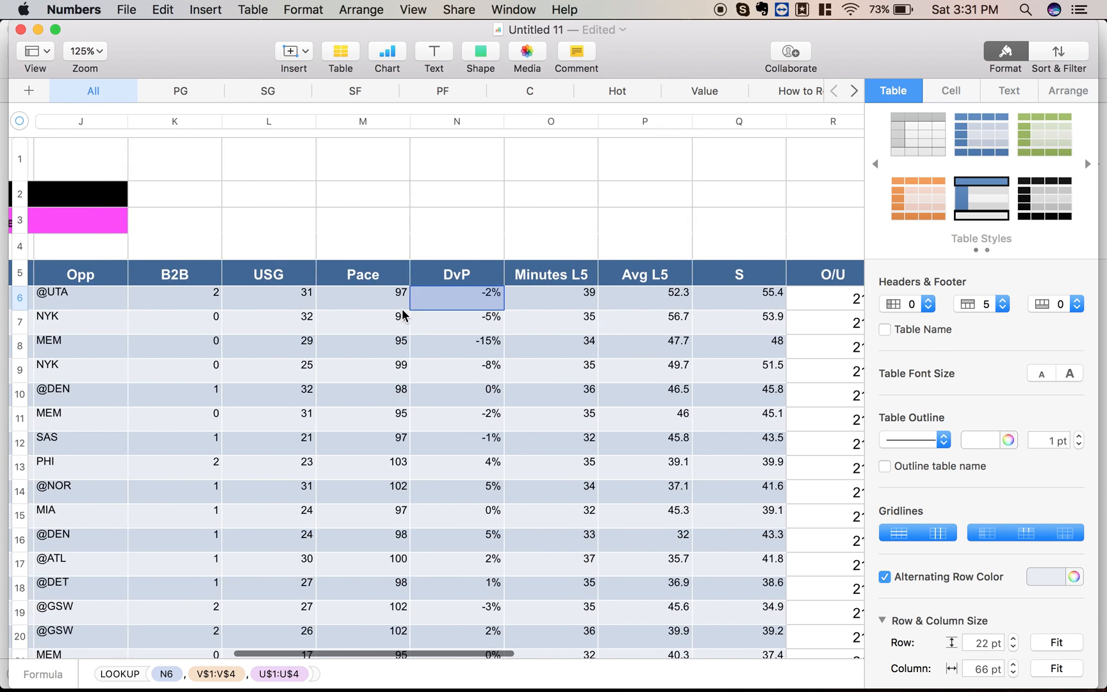
scroll(185, 314, left, 1)
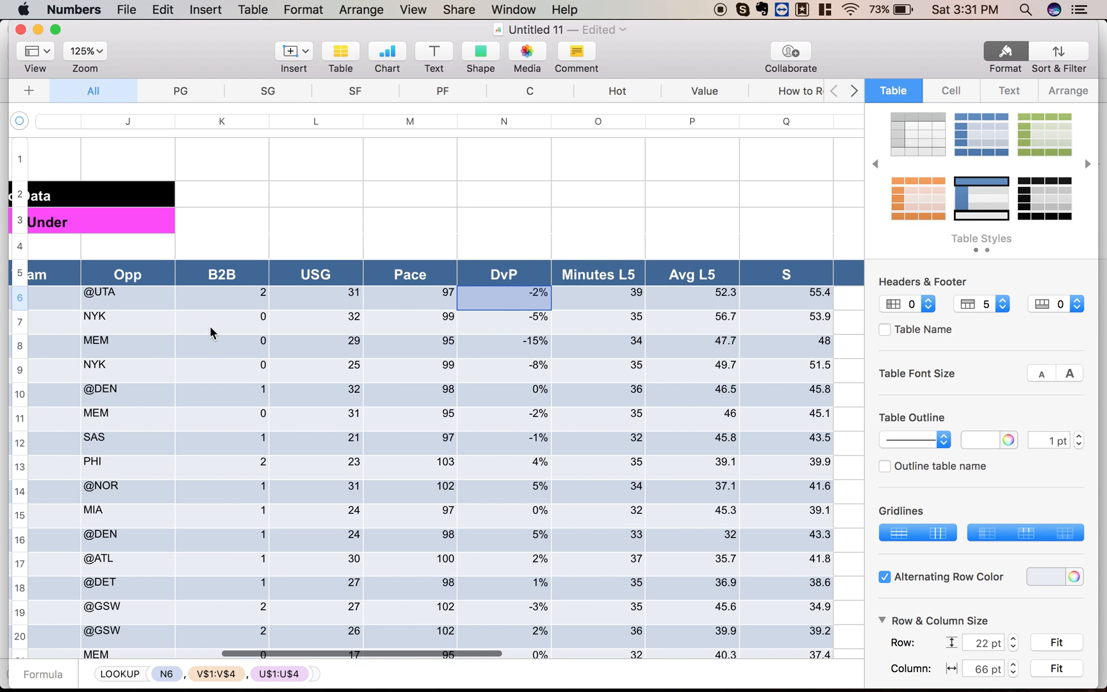
scroll(225, 365, left, 5)
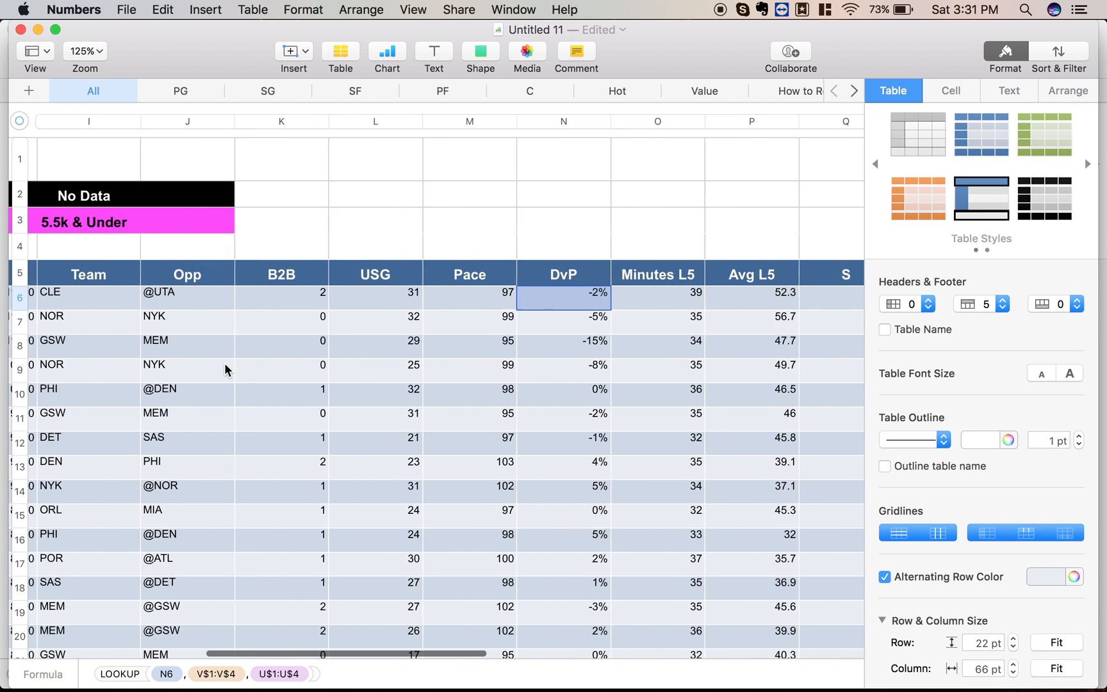
scroll(224, 363, left, 5)
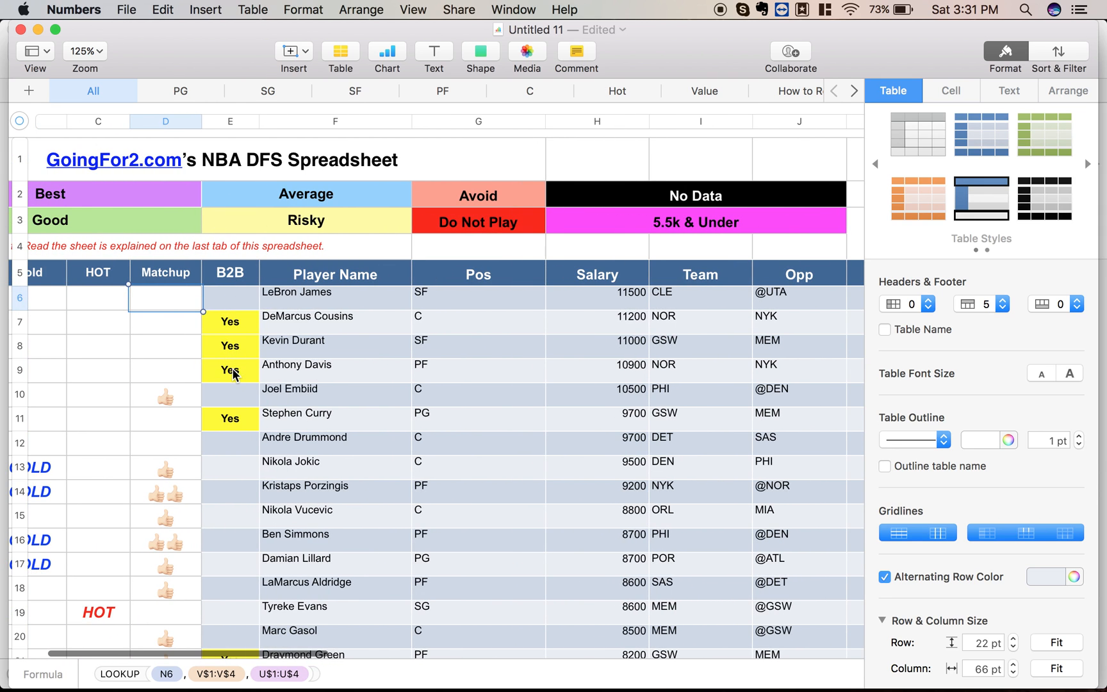
scroll(233, 371, right, 5)
scroll(279, 368, left, 5)
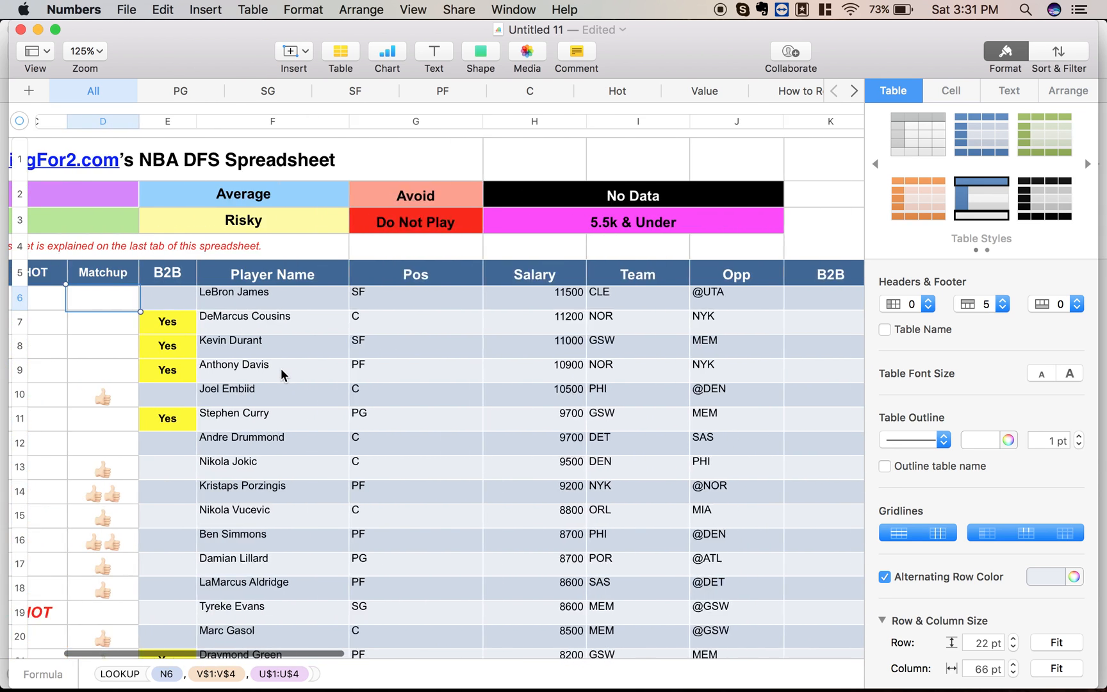
Step: Review the USG formula in cell V6 and the cells it references, leaving it unchanged
scroll(280, 368, right, 10)
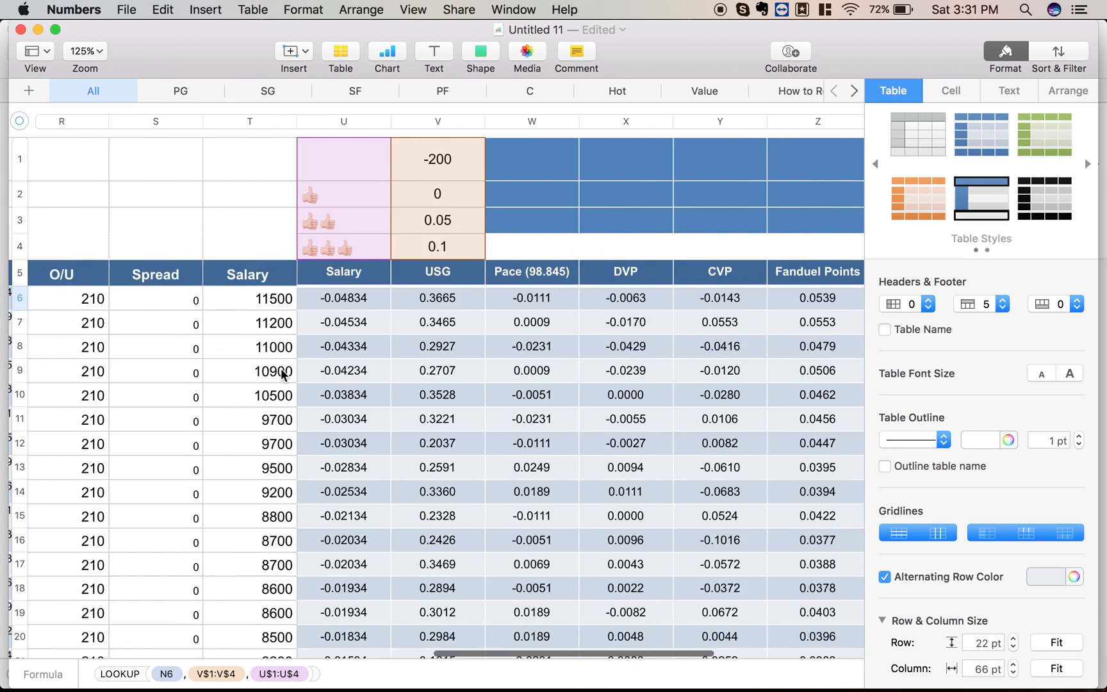
click(427, 297)
click(426, 297)
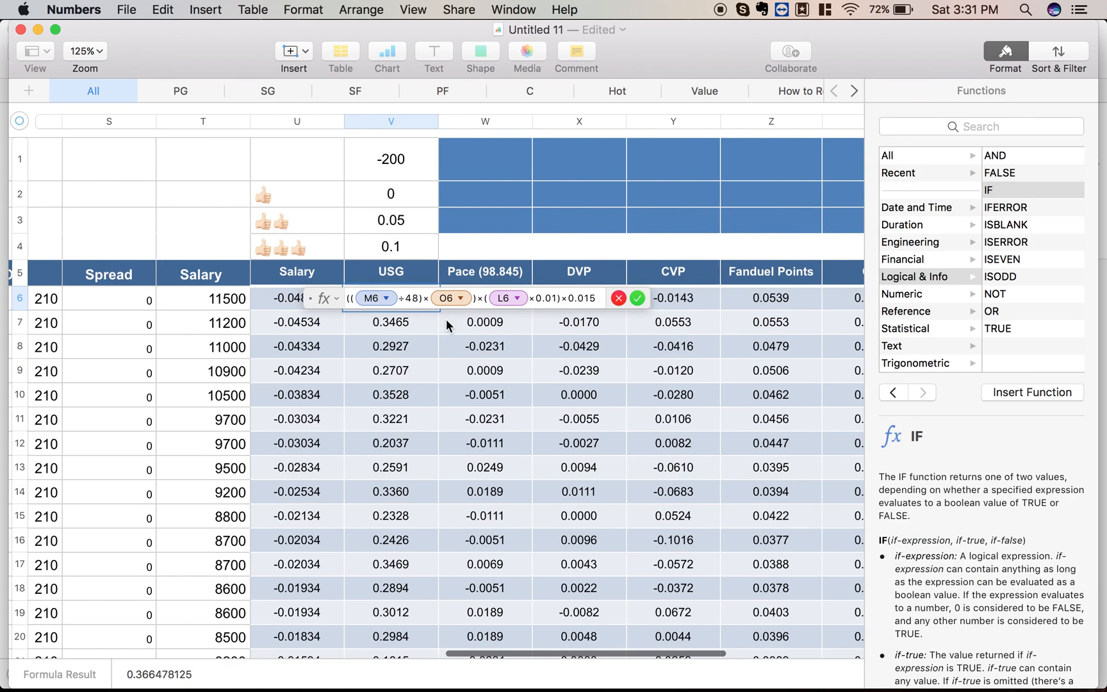
click(637, 298)
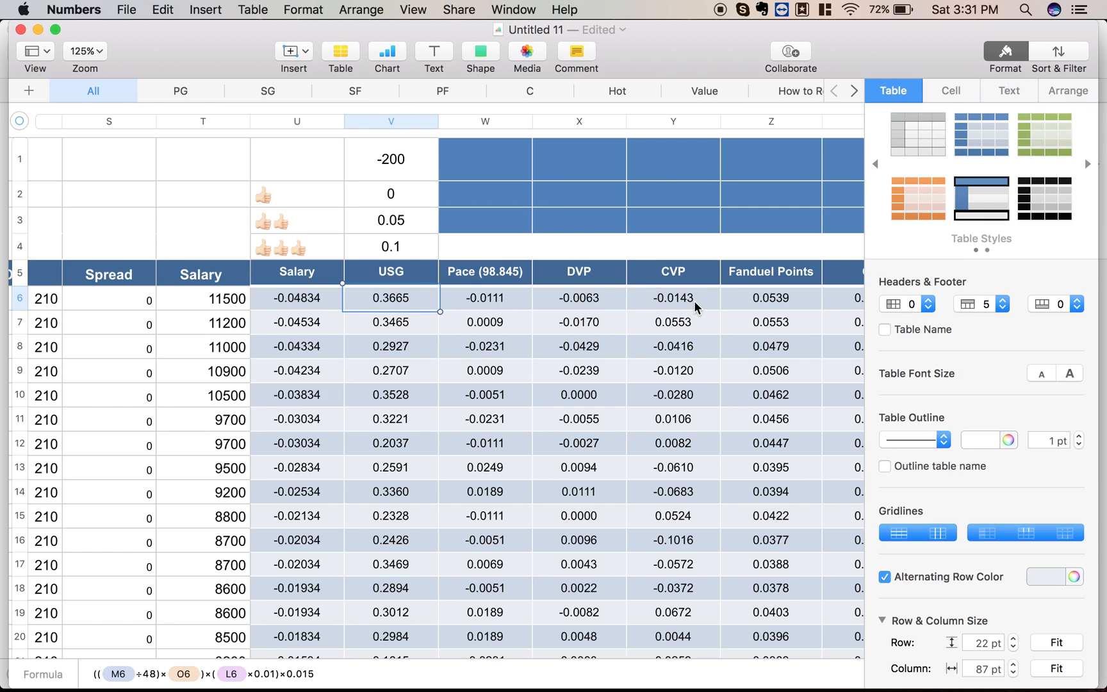
Step: Review the Fanduel Points formula in cell Z6 without changing it
scroll(694, 300, right, 2)
scroll(651, 298, right, 3)
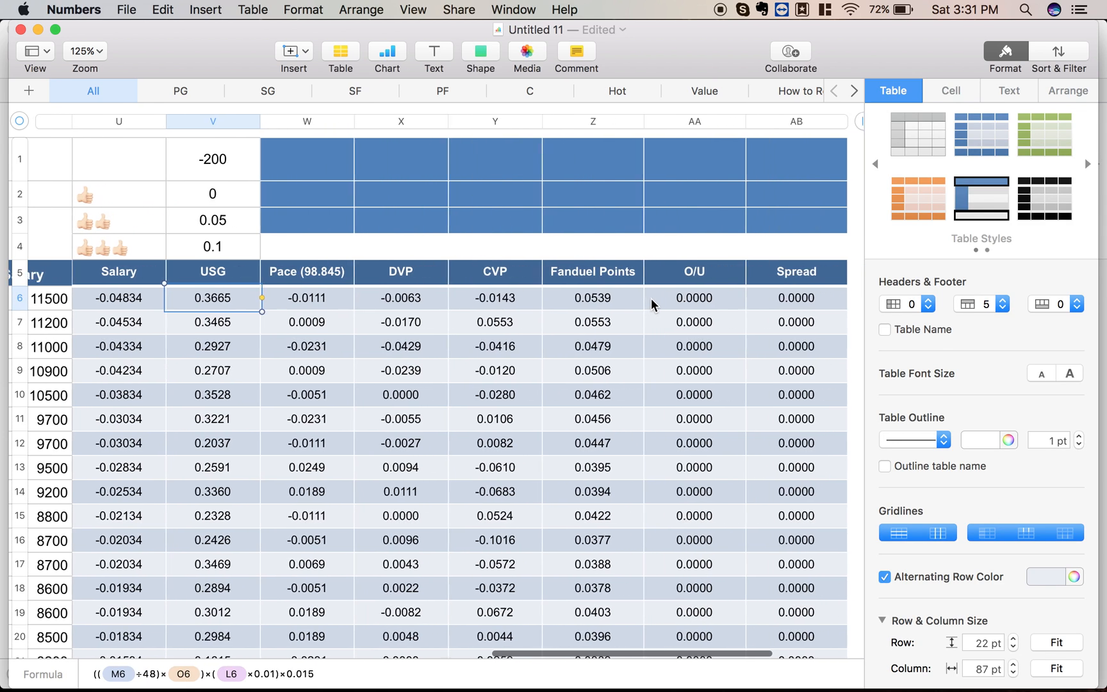
double_click(582, 298)
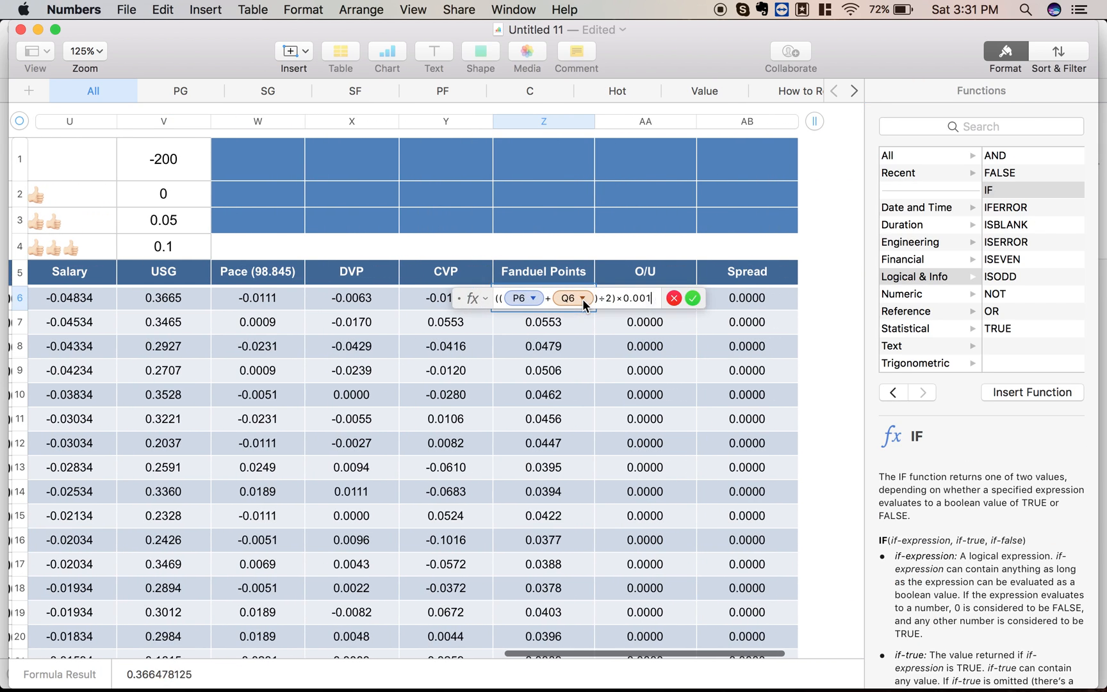
click(695, 298)
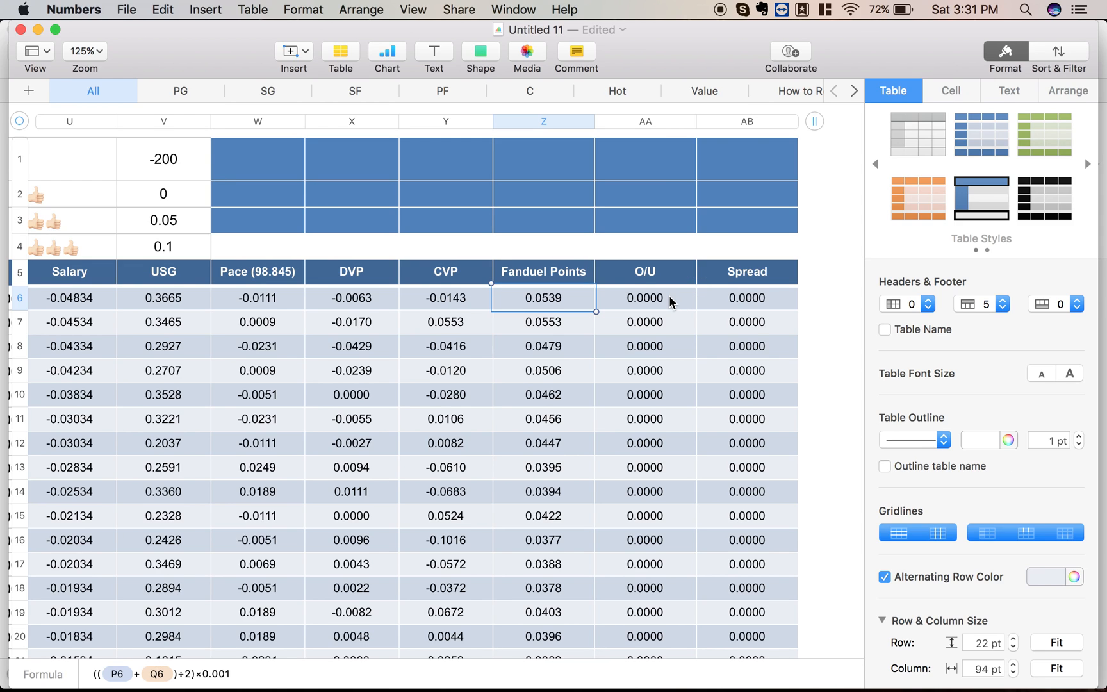